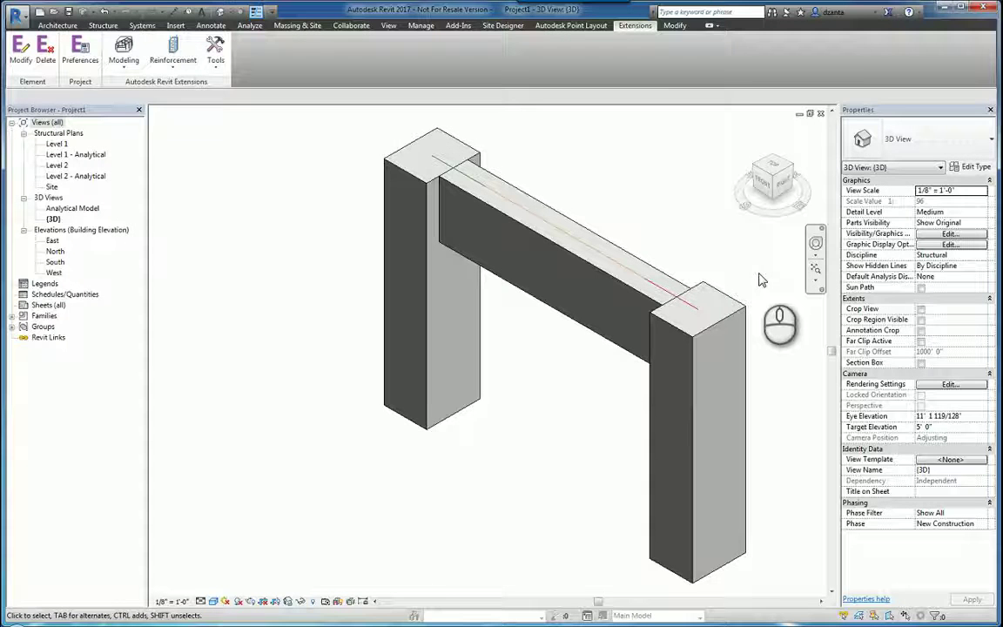
- Recentre the view and browse the rebar generation tools list
middle_click_drag(768, 279, 695, 278)
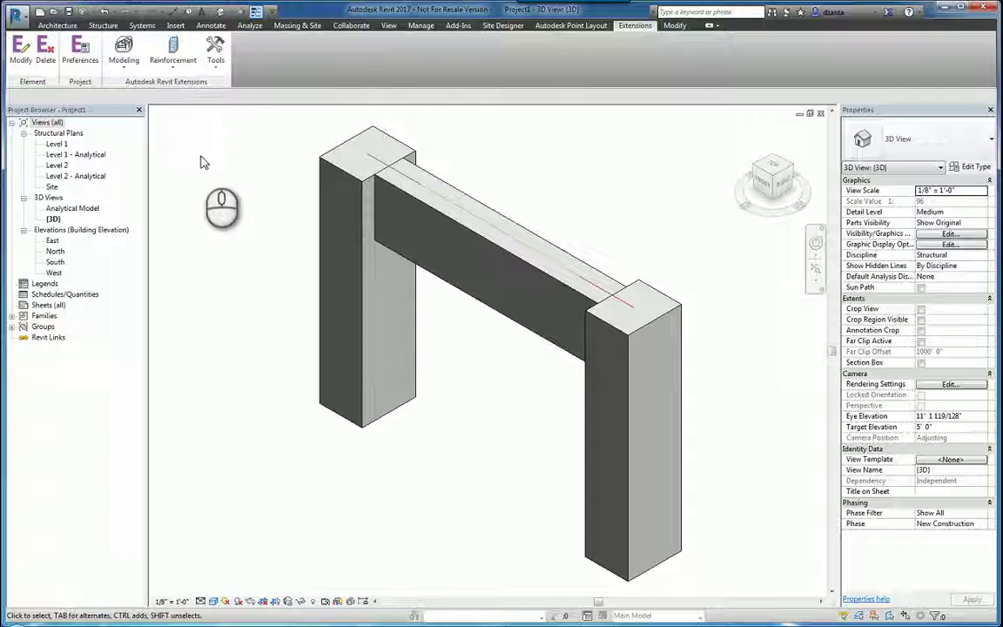
left_click(174, 68)
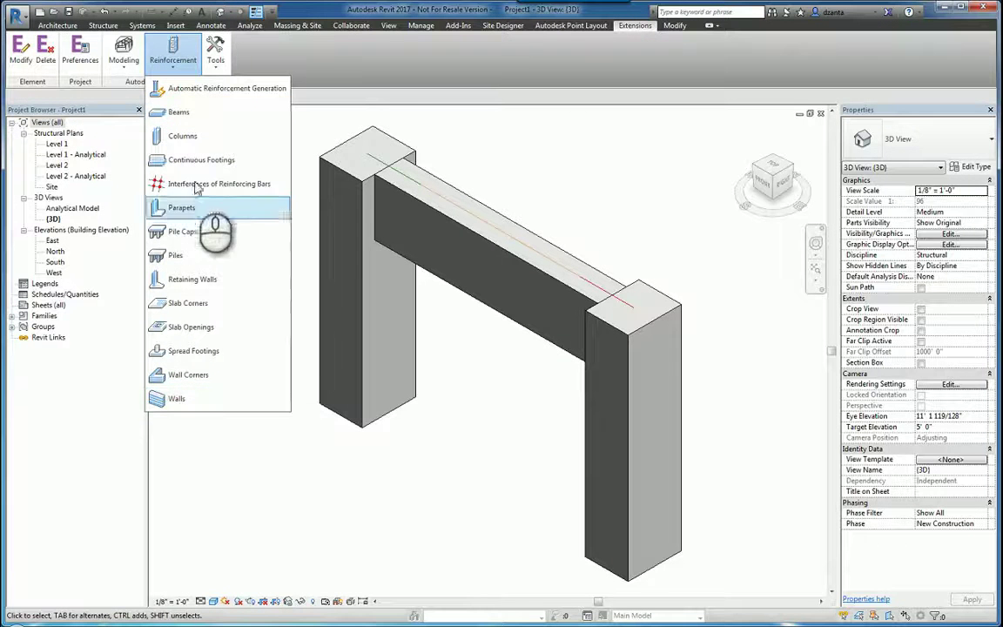
left_click(199, 397)
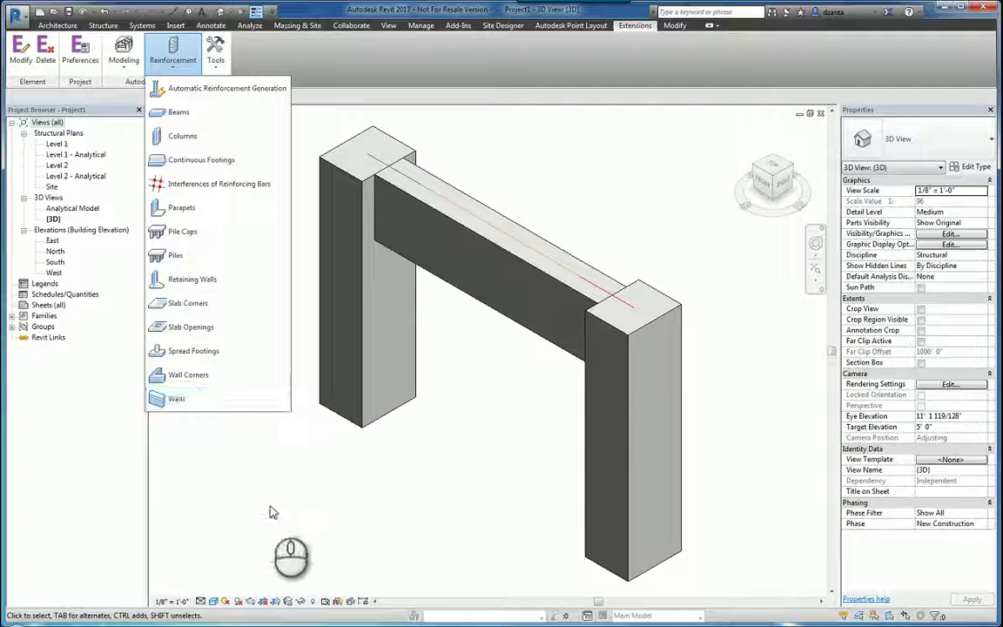
left_click(272, 512)
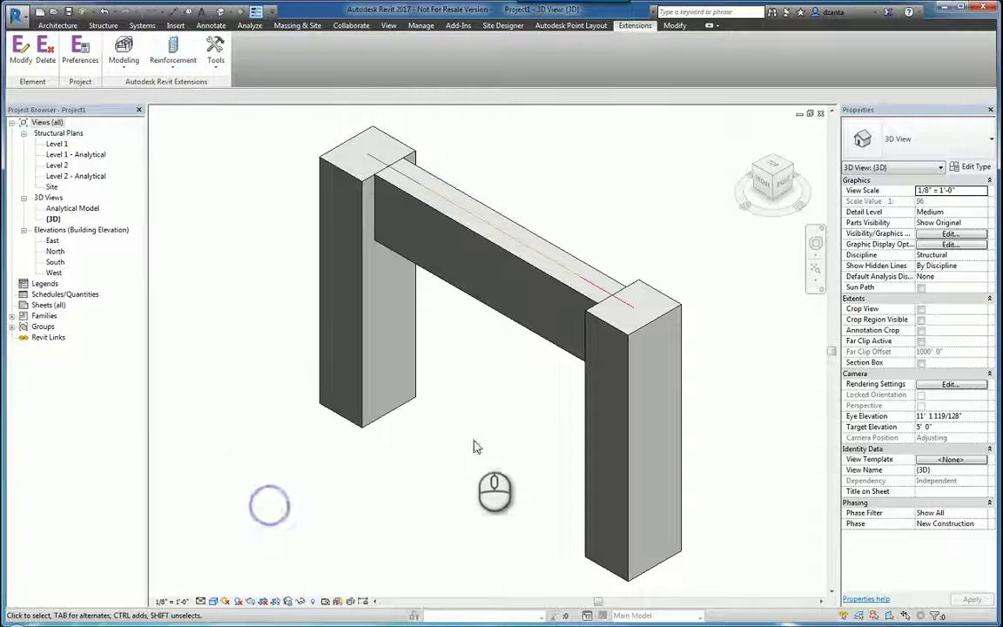
- Select the 16 x 32 concrete beam and start Reinforcement of beams for it
left_click(475, 244)
left_click(642, 27)
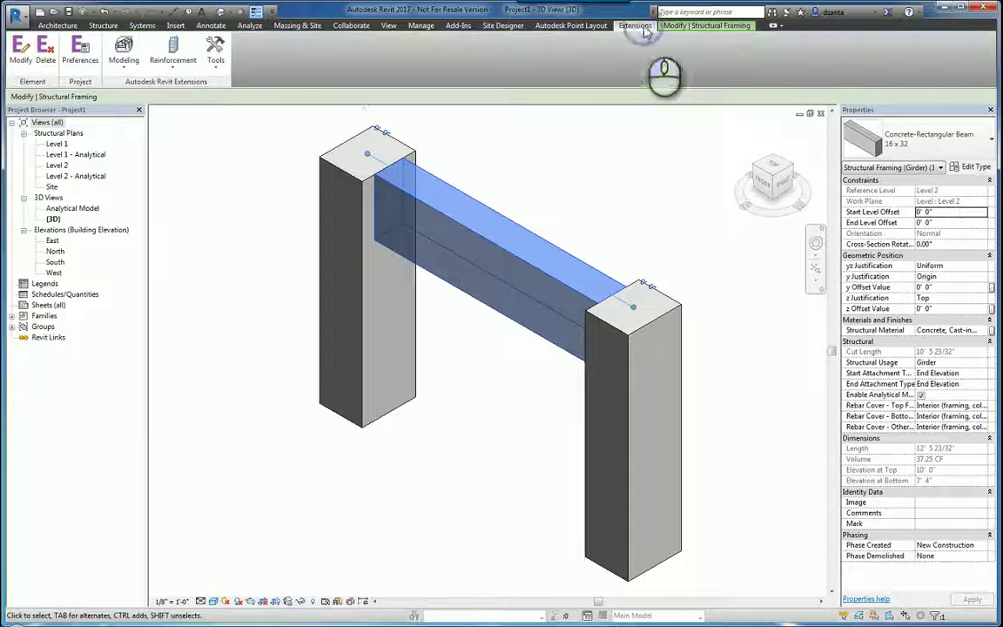
left_click(173, 61)
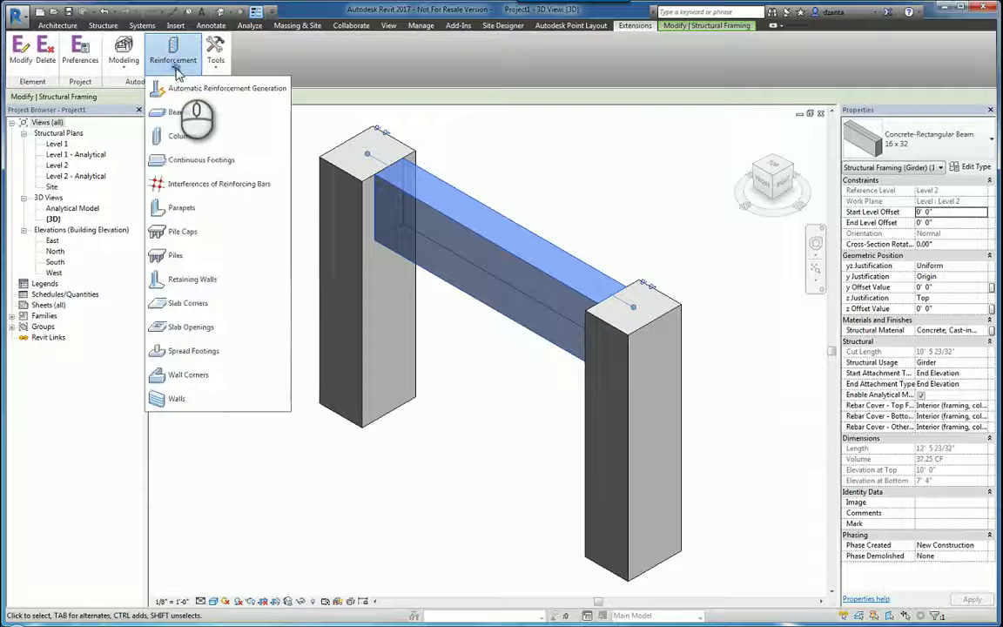
left_click(179, 112)
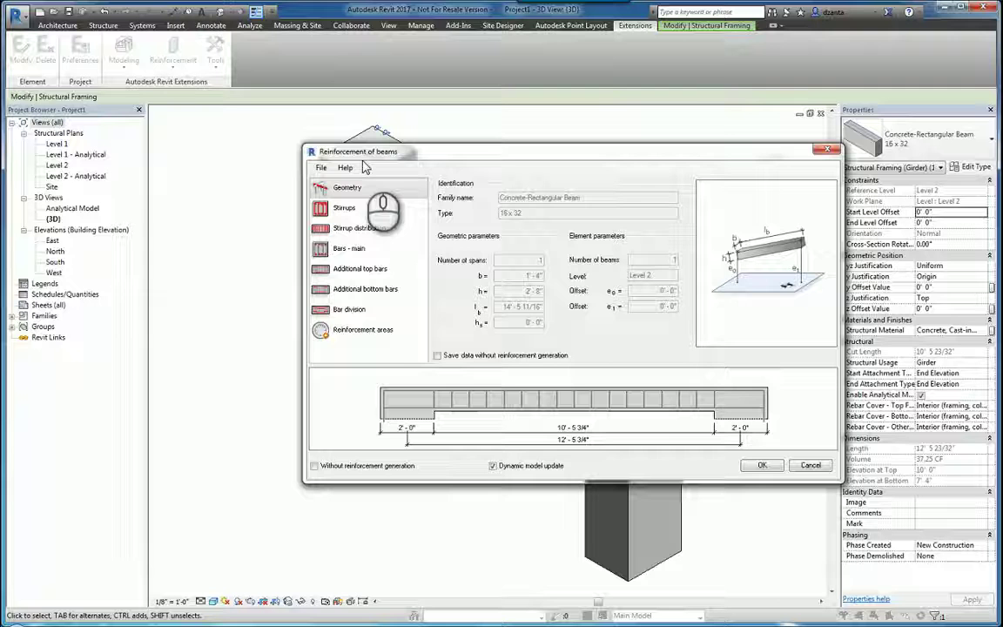
- Move the dialog and review every page from Stirrups through Reinforcement areas, ending on Geometry
left_click_drag(352, 149, 326, 195)
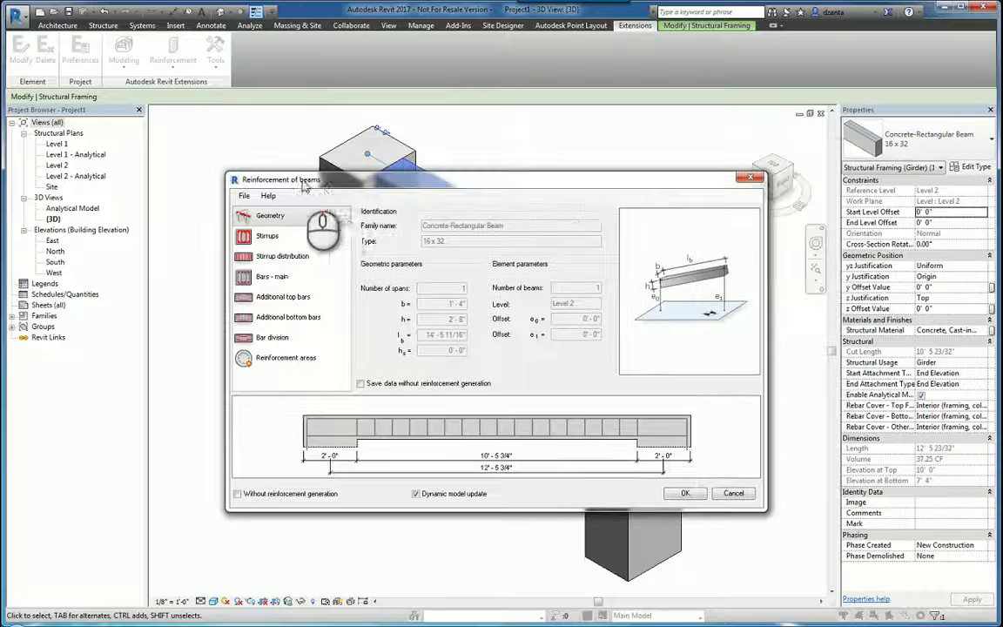
left_click(287, 238)
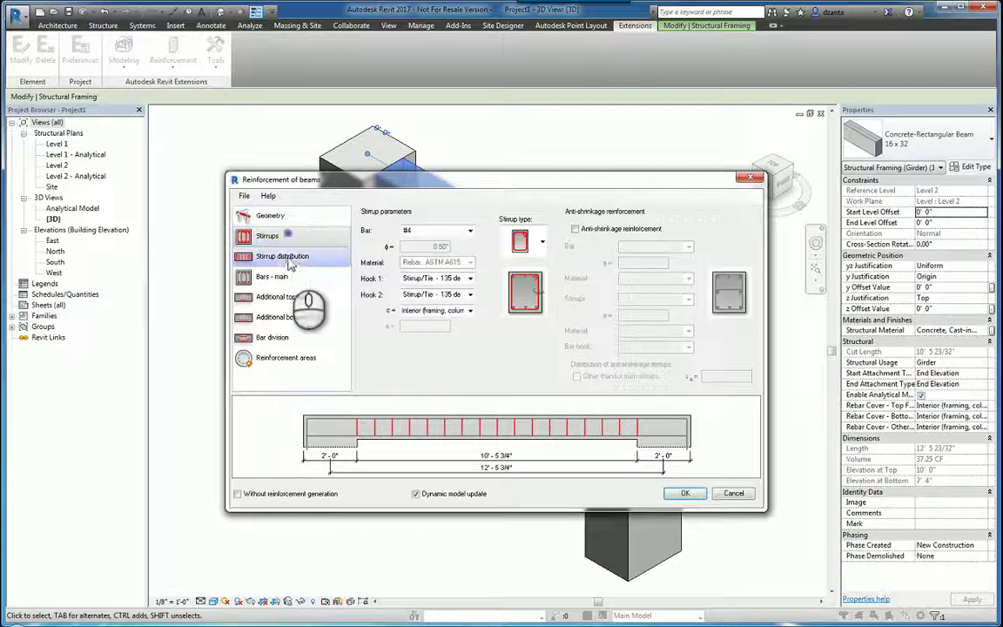
left_click(284, 258)
left_click(275, 277)
left_click(287, 299)
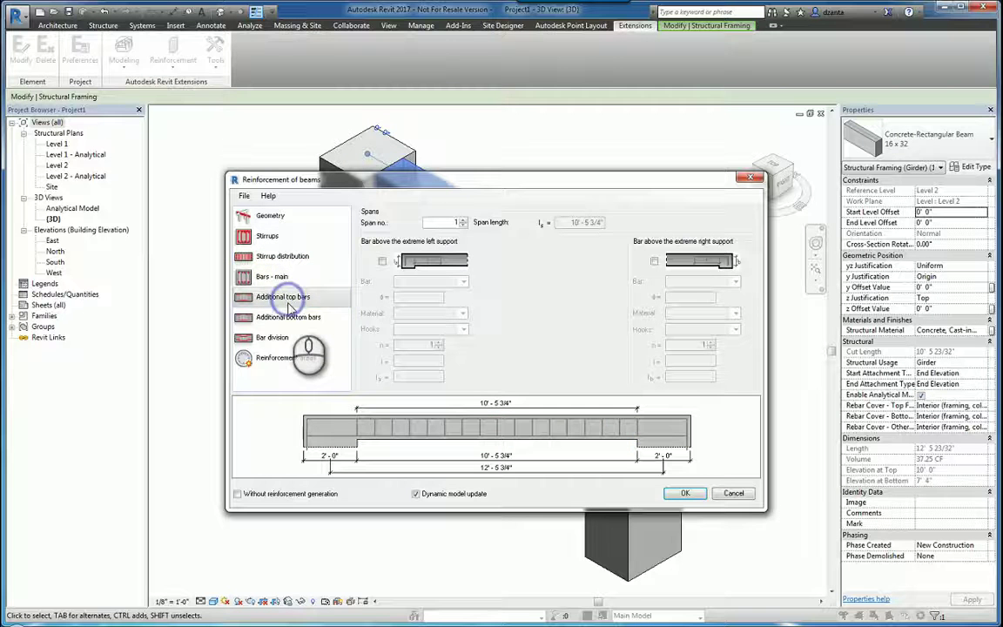
left_click(288, 317)
left_click(283, 339)
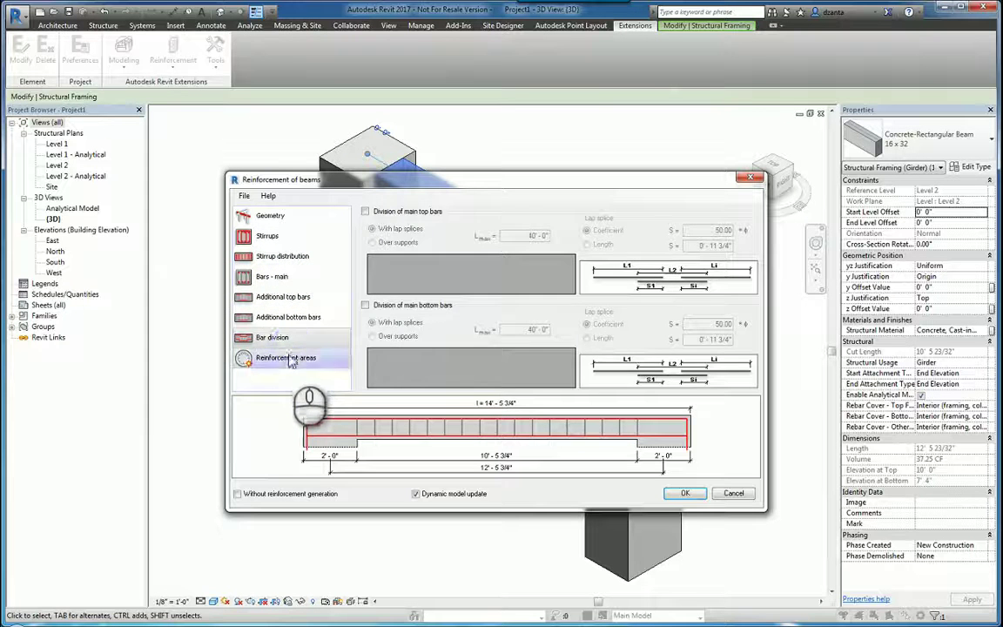
left_click(274, 357)
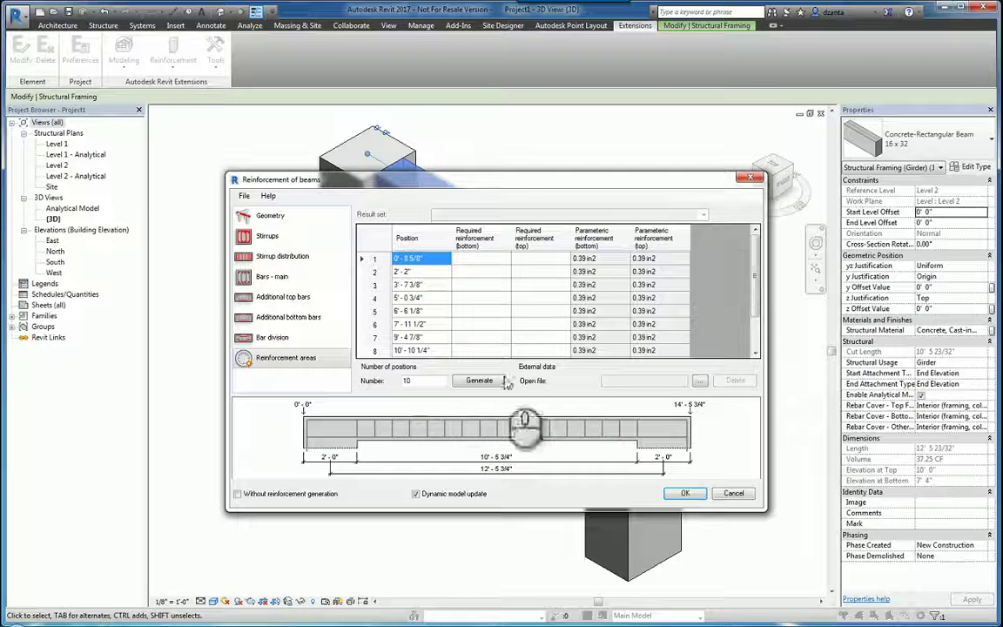
left_click(271, 218)
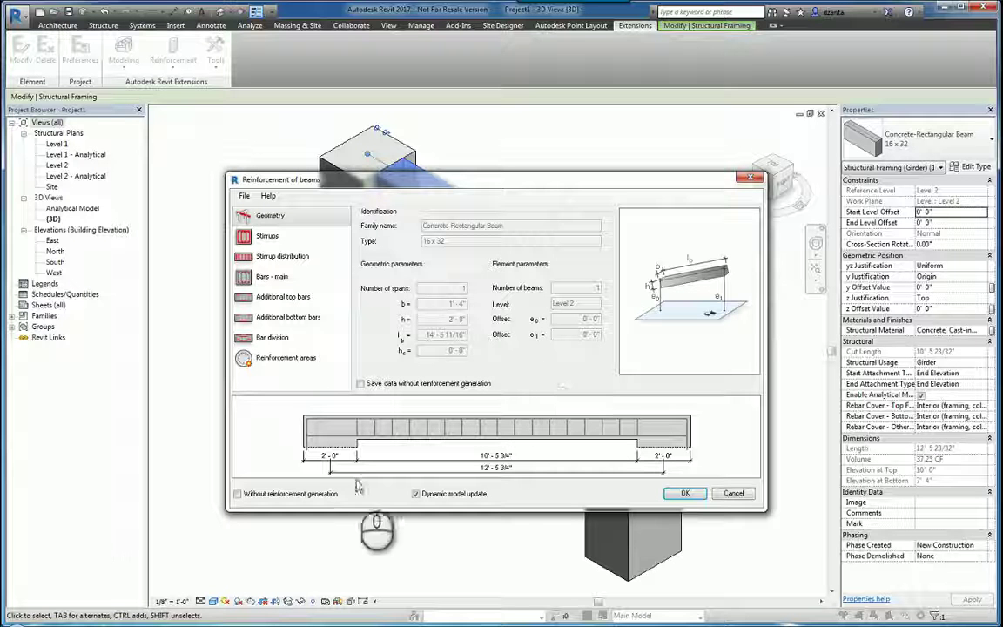
- Give stirrups #3 bars, 135 deg hooks, interior framing cover and the fourth stirrup shape
left_click(292, 238)
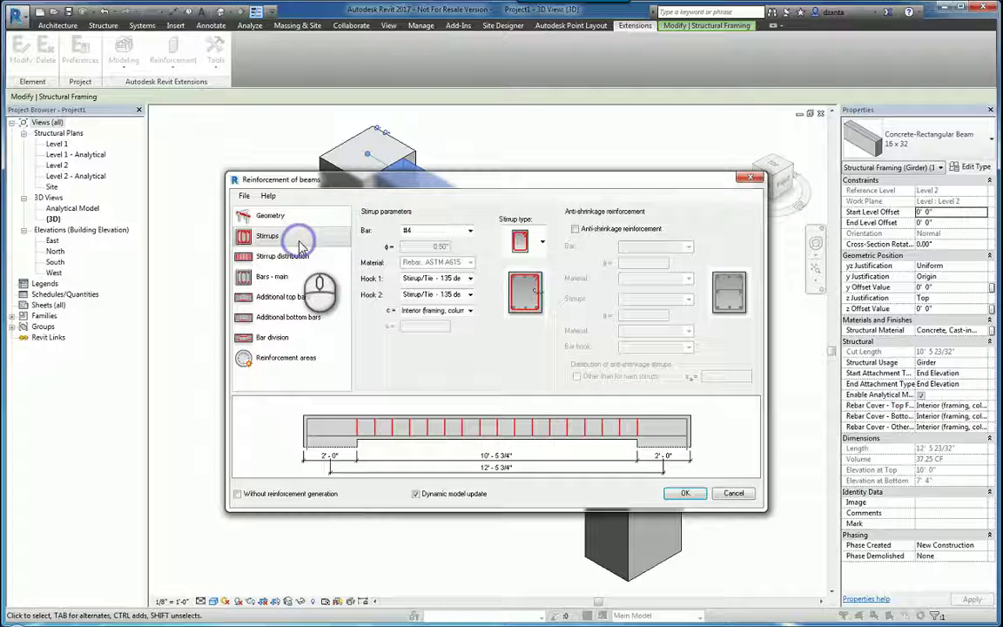
left_click(470, 231)
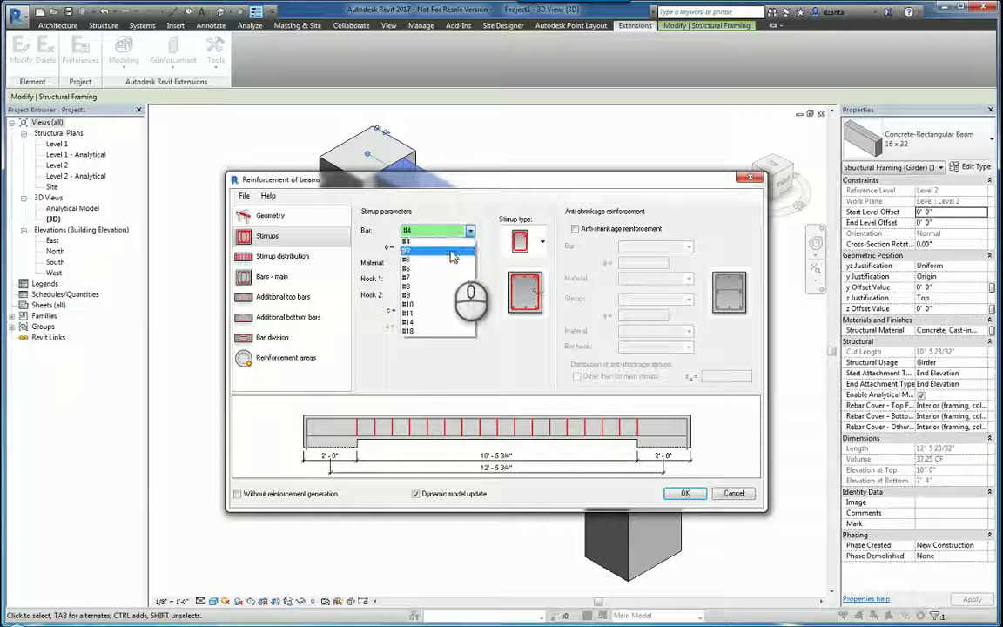
left_click(451, 251)
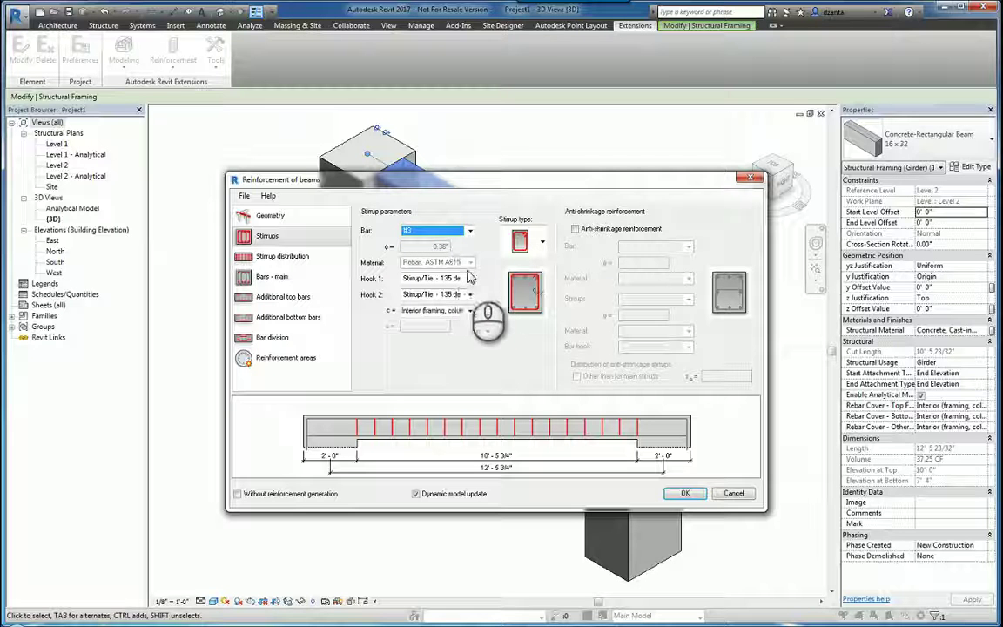
left_click(469, 279)
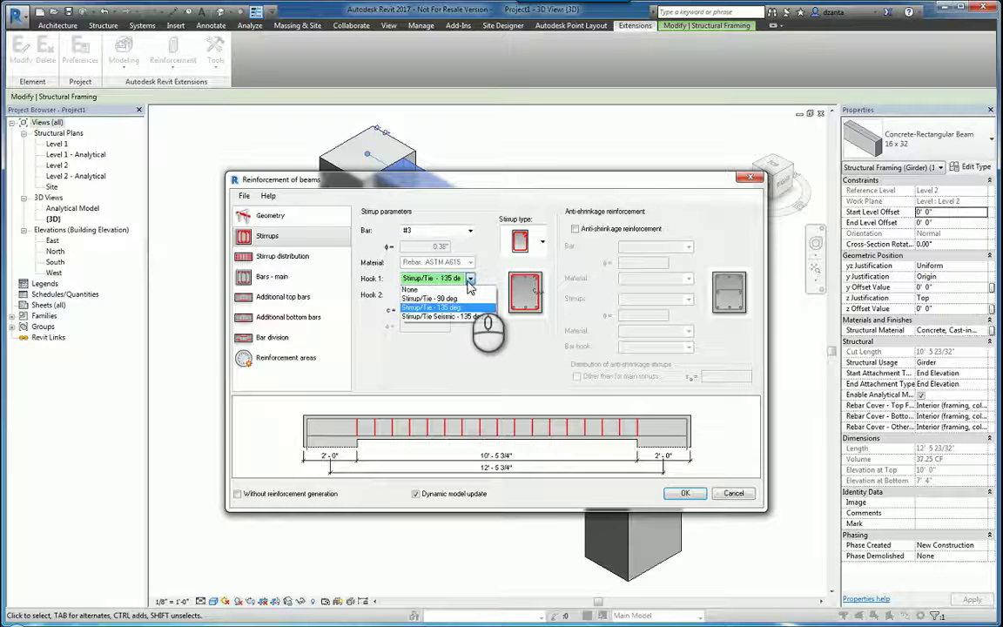
left_click(469, 279)
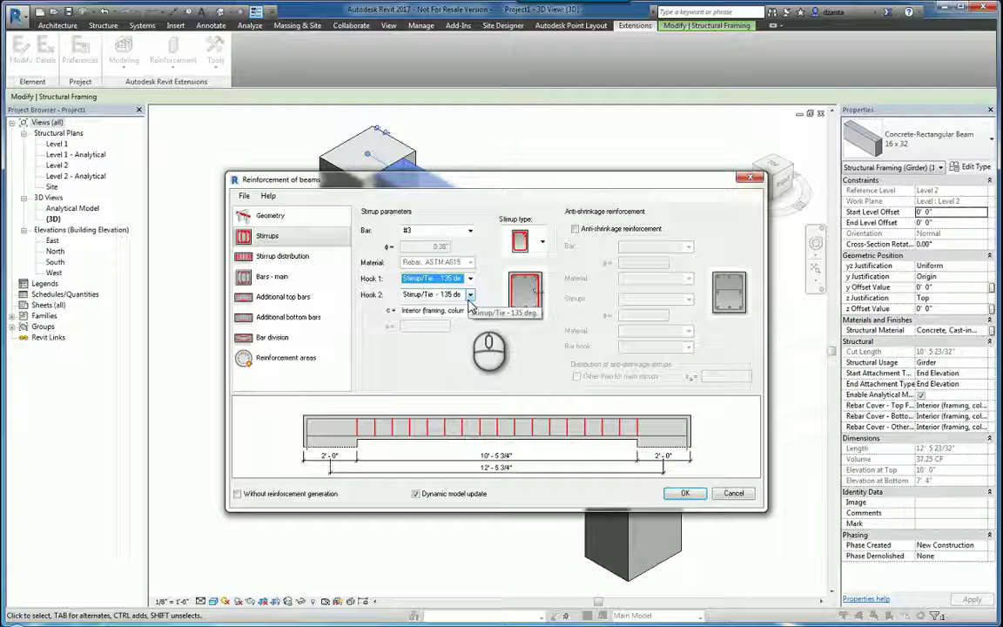
left_click(471, 313)
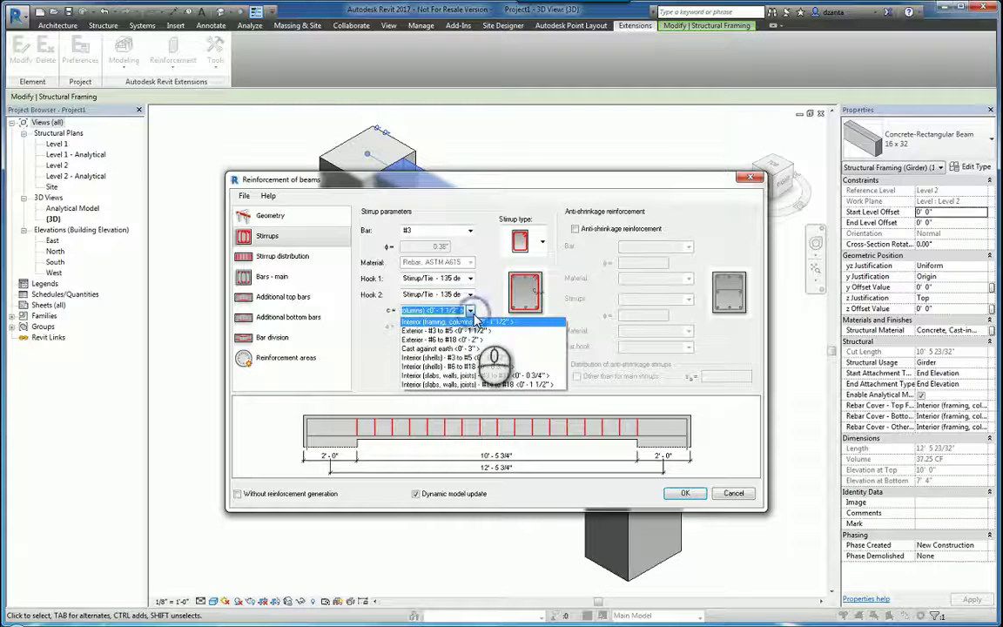
left_click(475, 322)
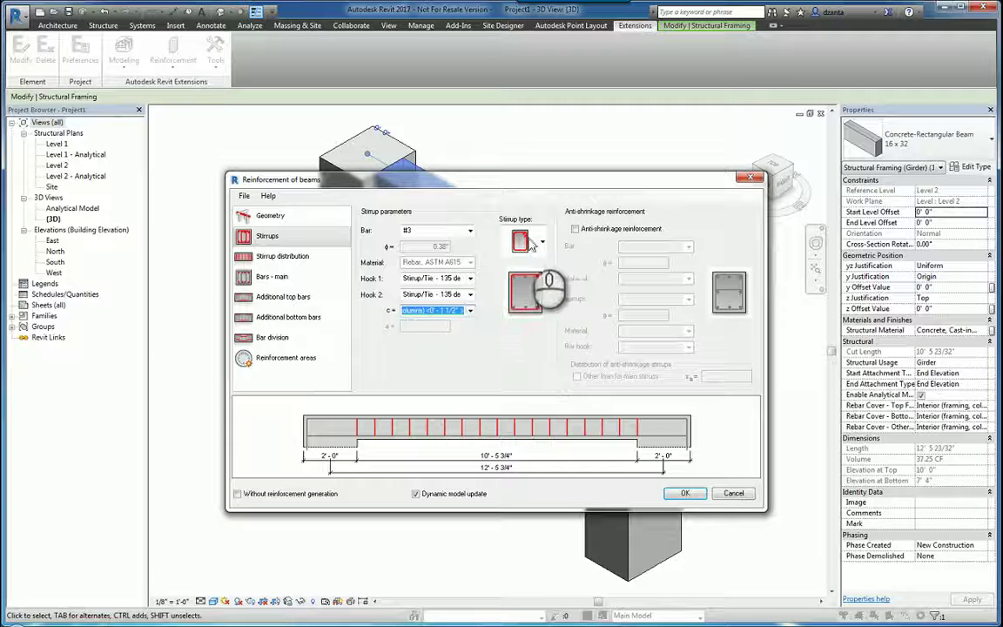
left_click(541, 242)
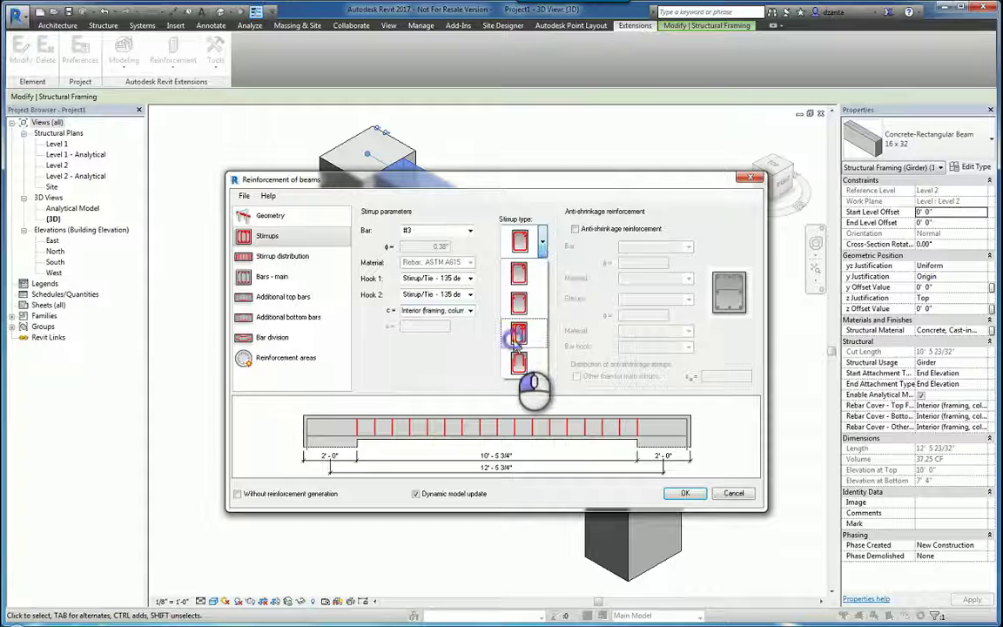
left_click(519, 335)
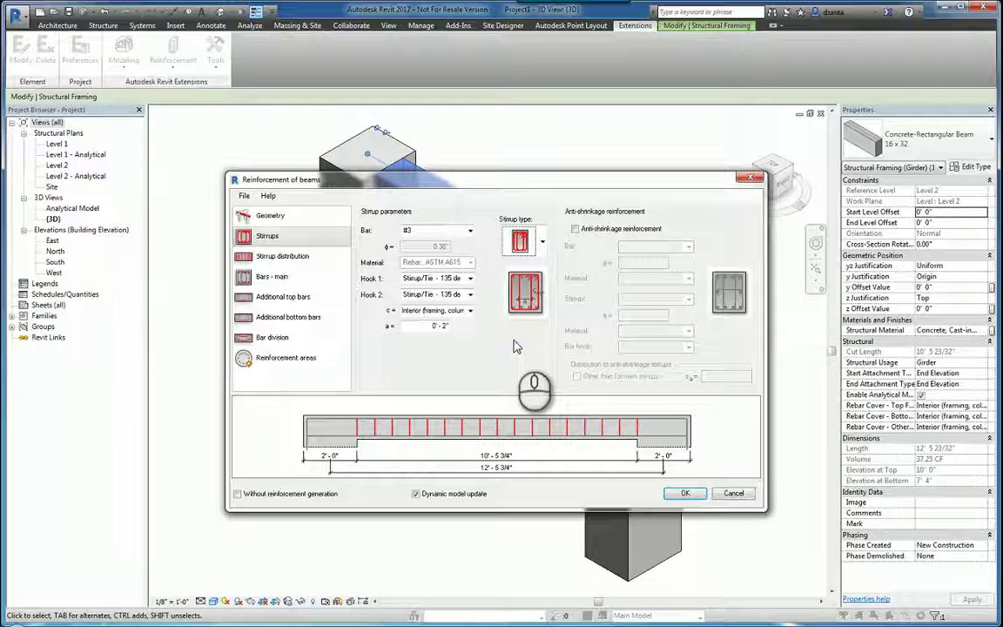
- Enable anti-shrinkage reinforcement with #4 bars, #4 stirrups and 135 deg hooks
left_click(608, 230)
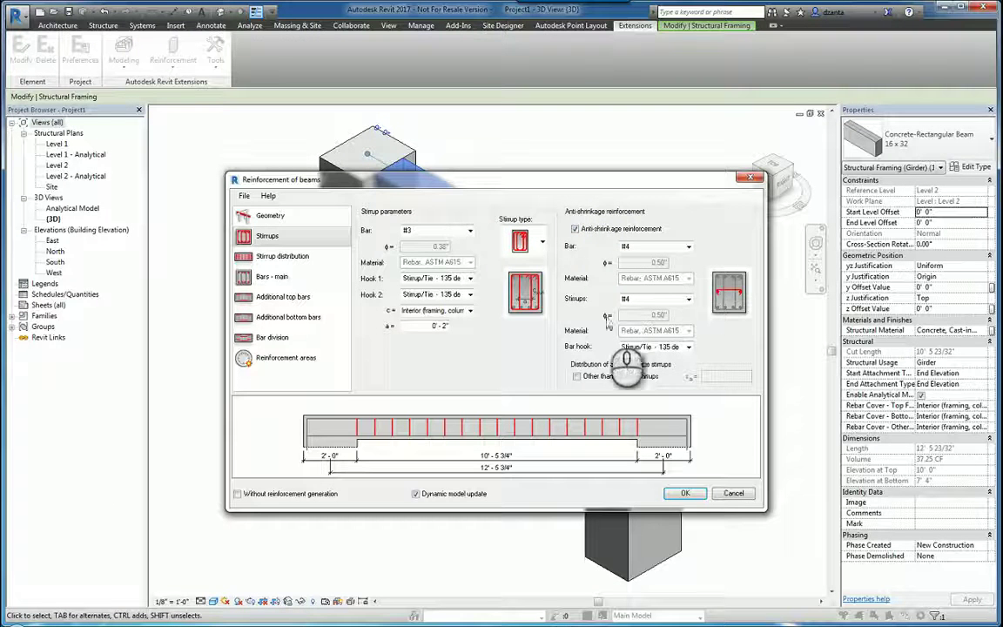
left_click(687, 247)
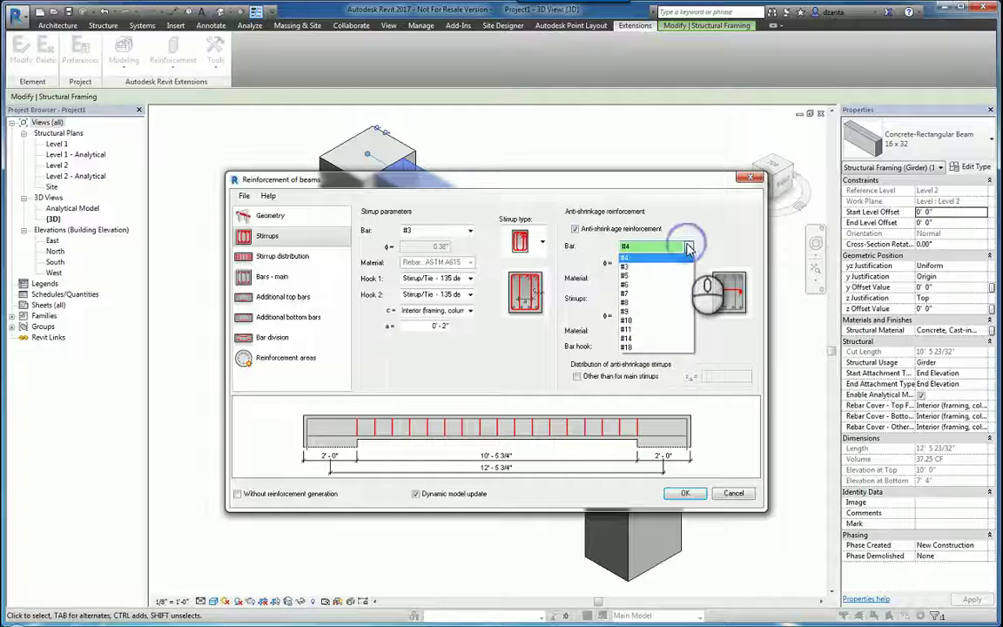
left_click(688, 247)
left_click(689, 299)
left_click(689, 299)
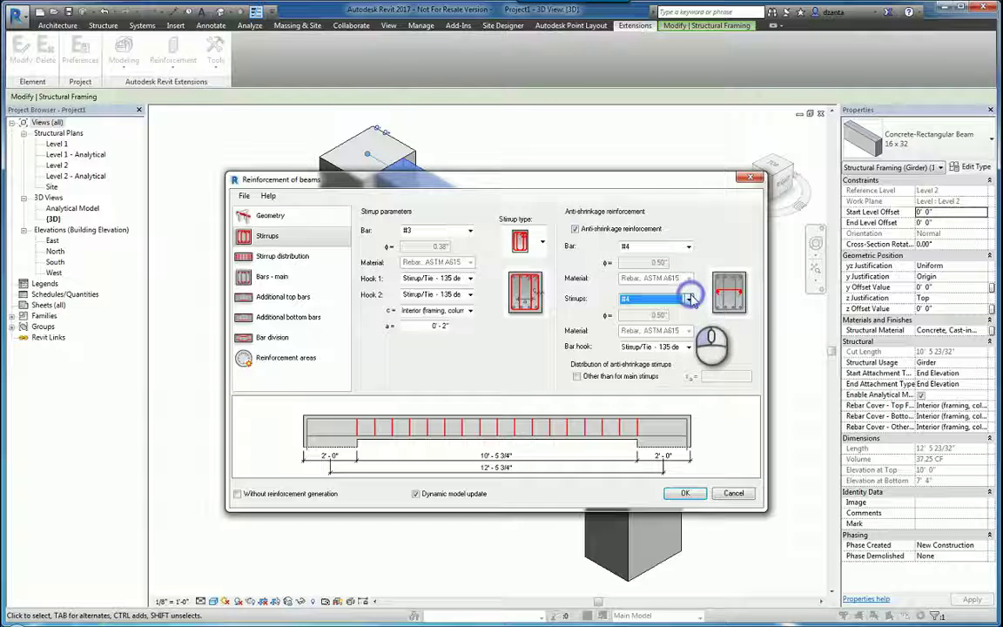
left_click(689, 346)
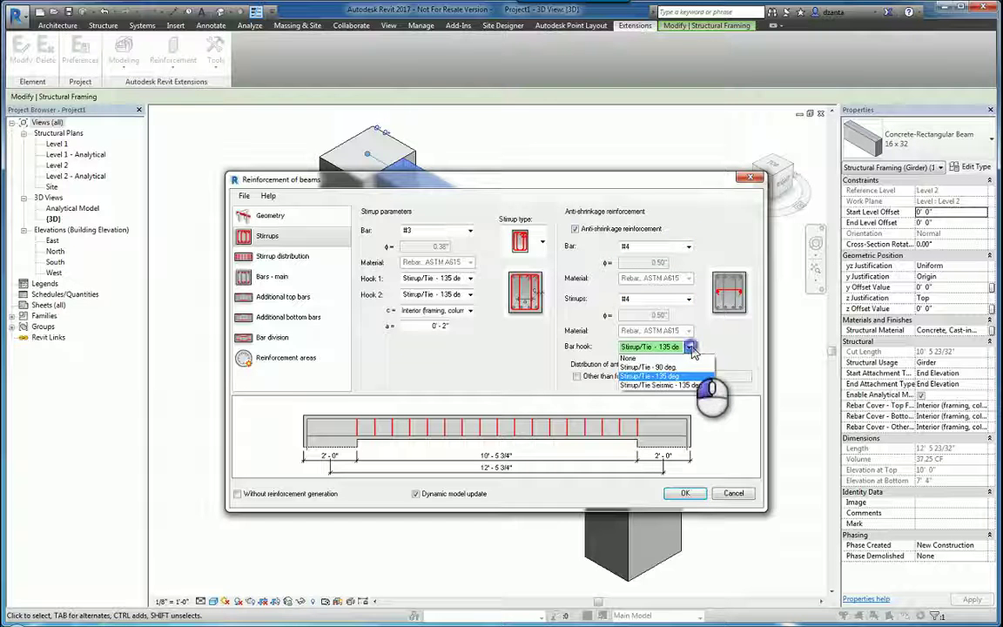
left_click(691, 347)
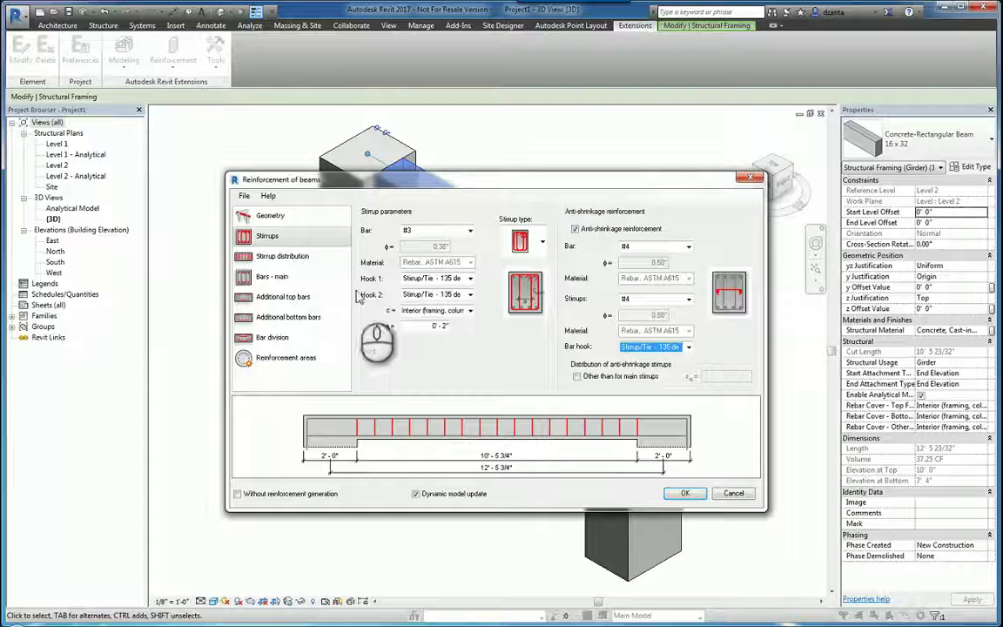
- Set stirrup spacing s1 to 0'-7 1/2", keeping the current distribution type
left_click(288, 256)
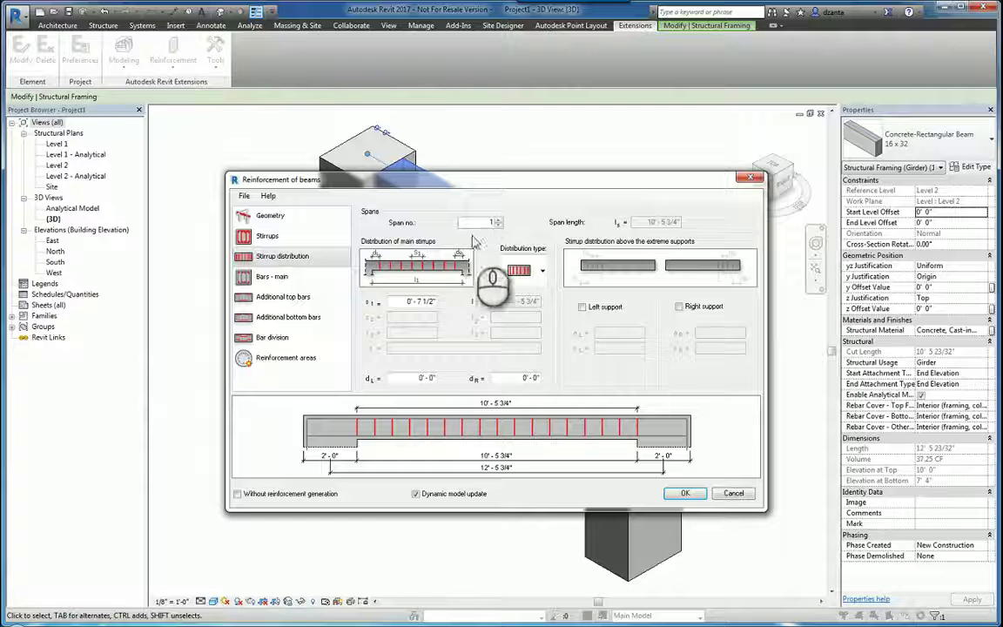
left_click(420, 252)
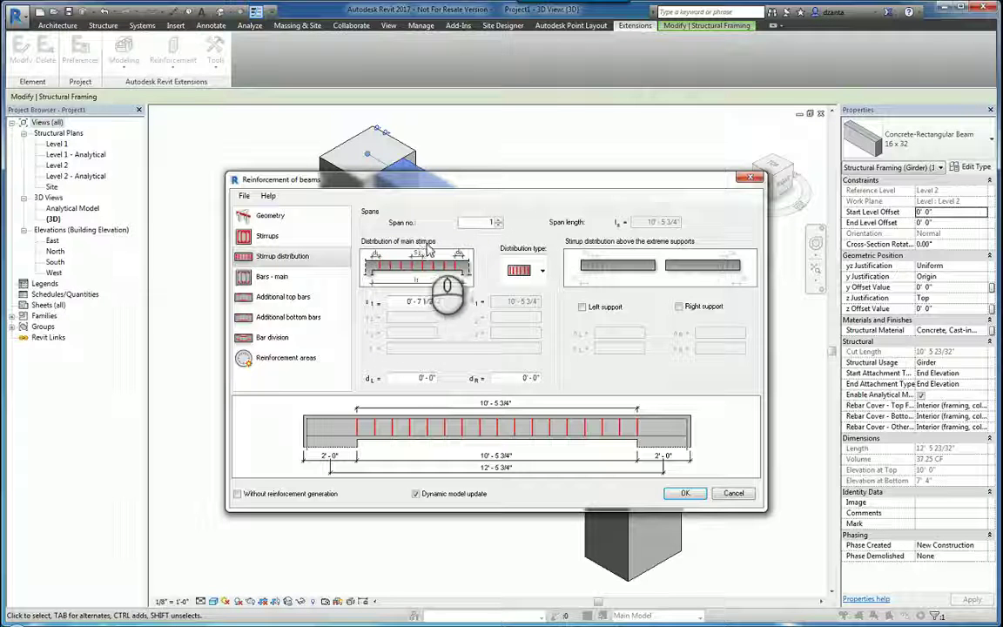
left_click(541, 273)
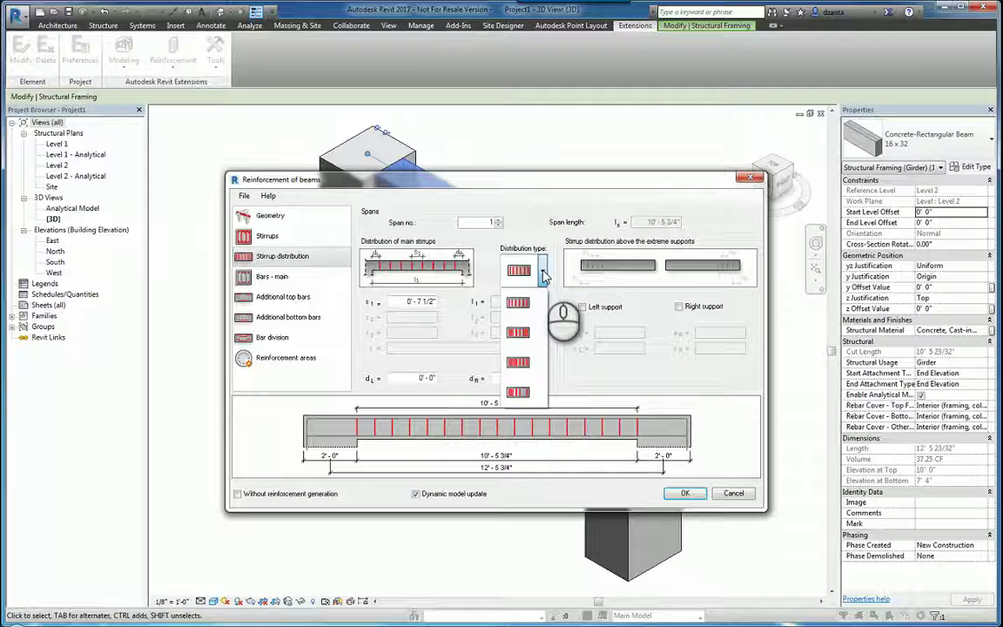
left_click(542, 273)
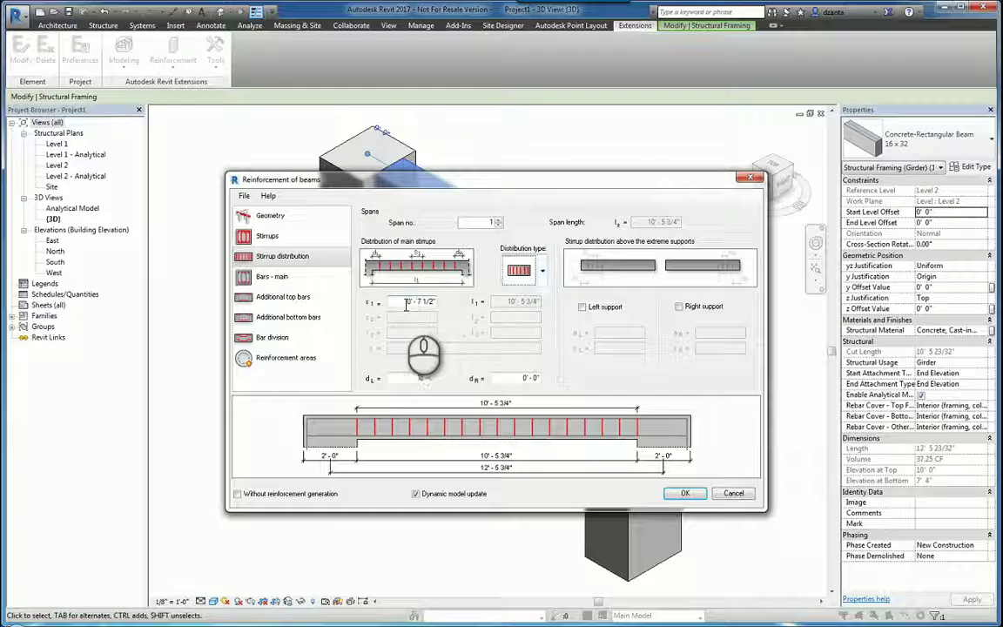
left_click_drag(400, 301, 436, 302)
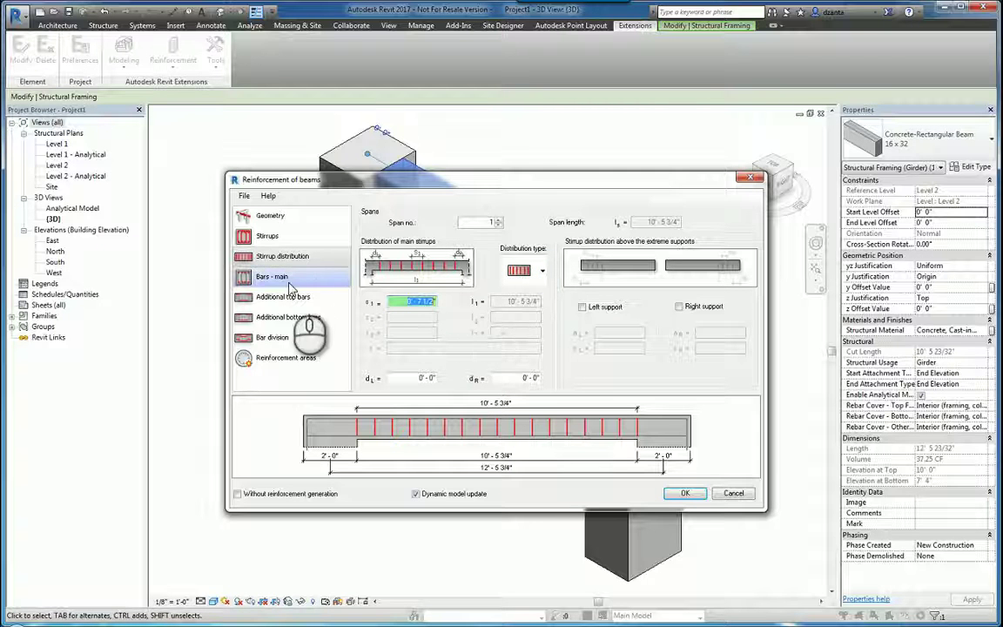
left_click(499, 223)
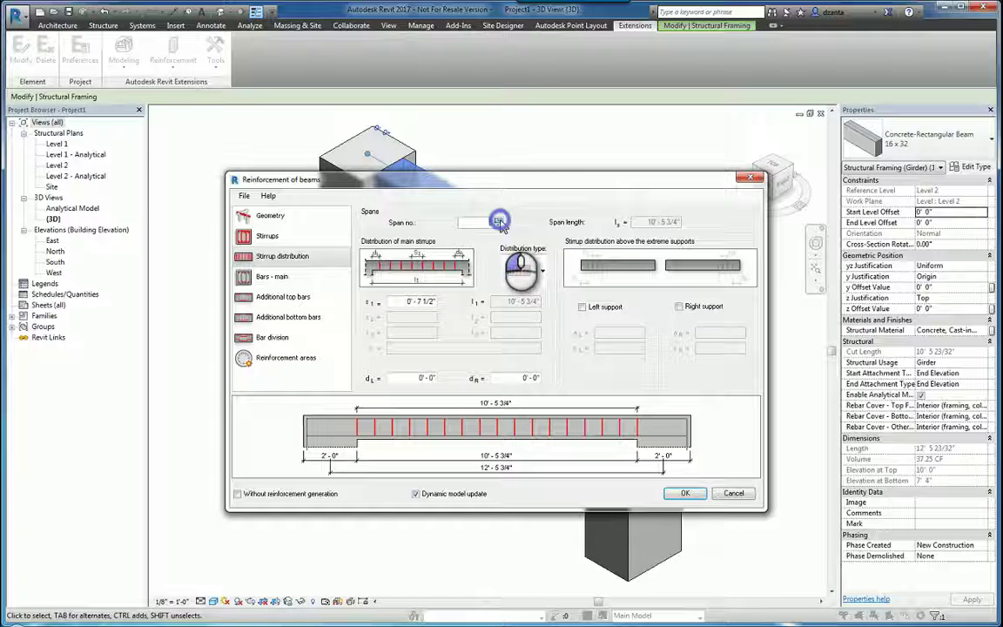
- Make lower main bars #3 with Standard - 90 deg hooks; upper hooks Standard - 180 deg
left_click(331, 278)
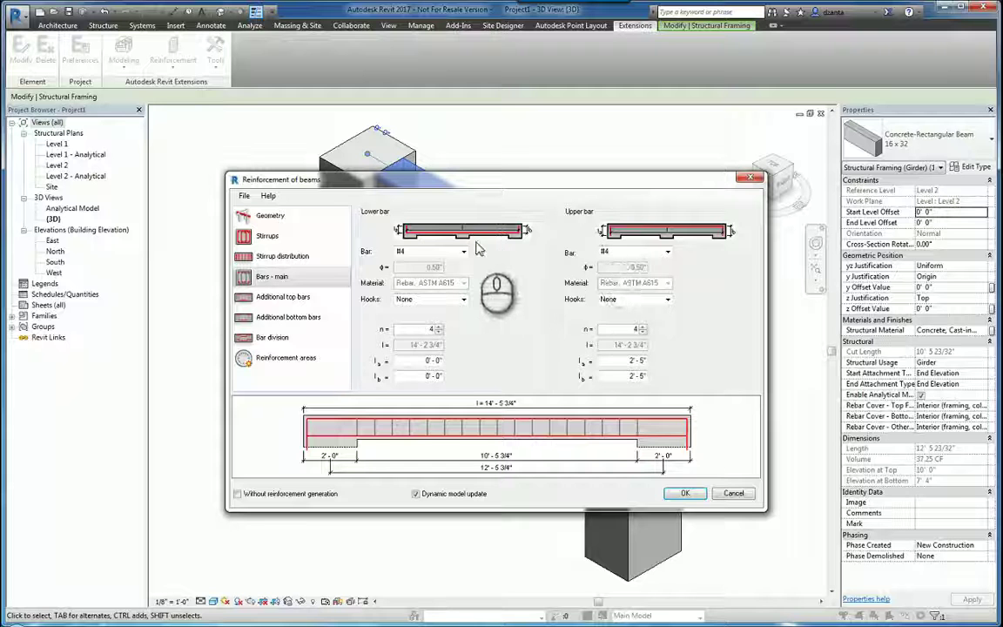
left_click(432, 250)
left_click(417, 277)
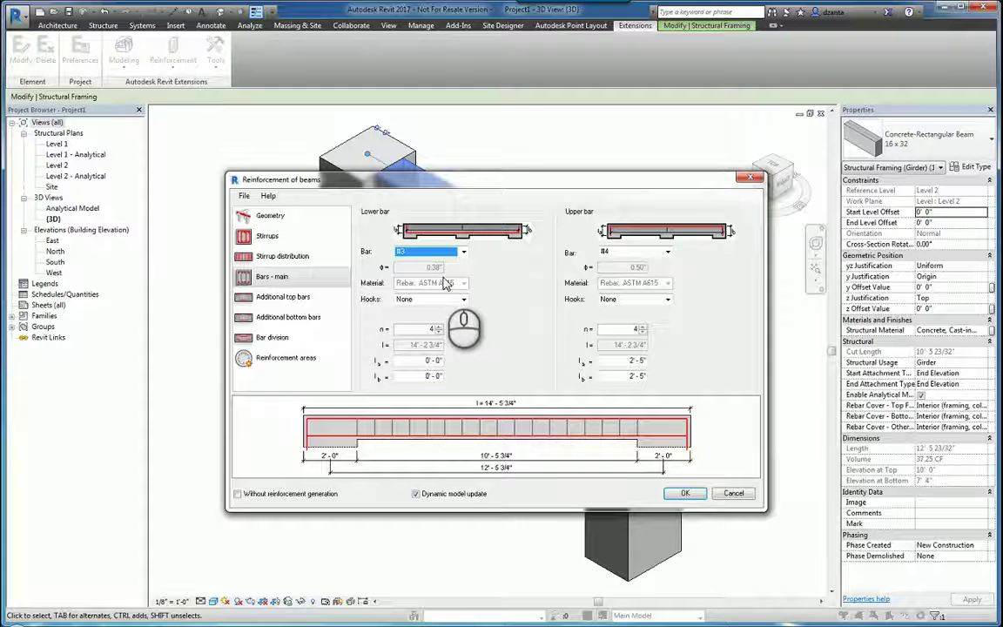
left_click(460, 299)
left_click(436, 320)
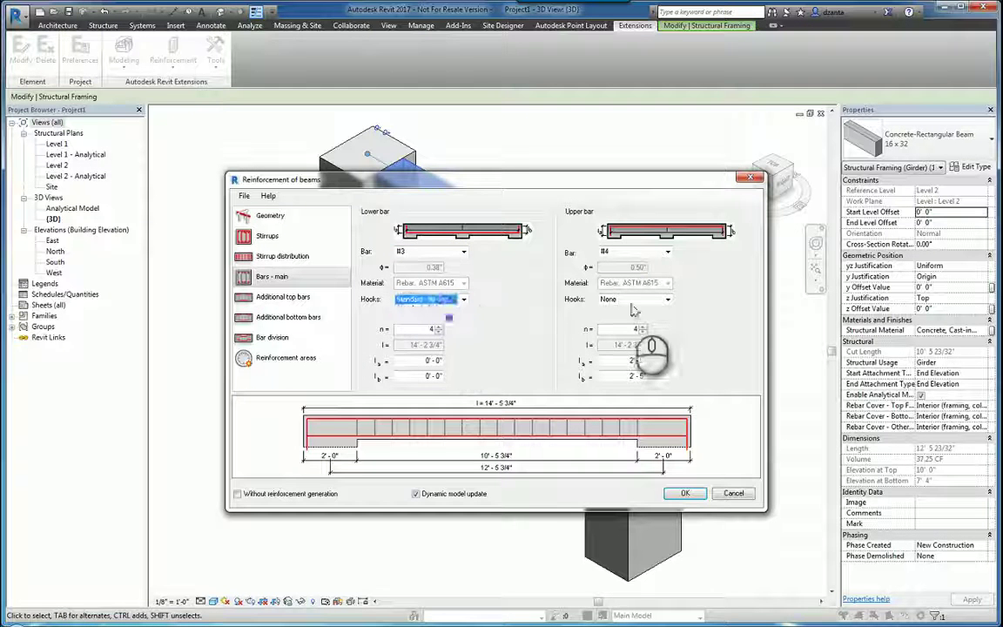
left_click(667, 298)
left_click(632, 329)
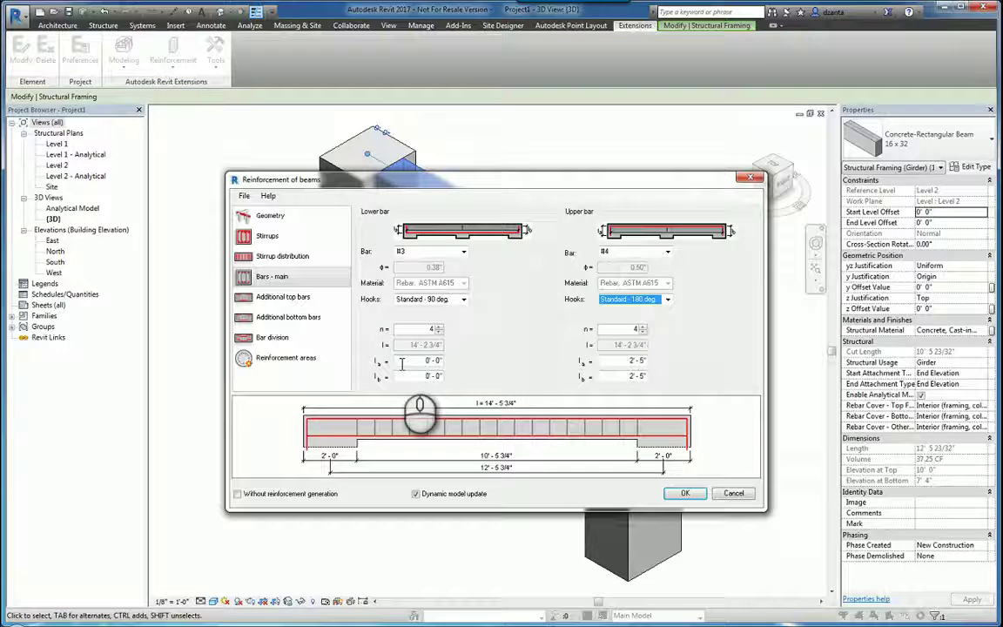
- Add extra top bars over the left and right supports
left_click(281, 301)
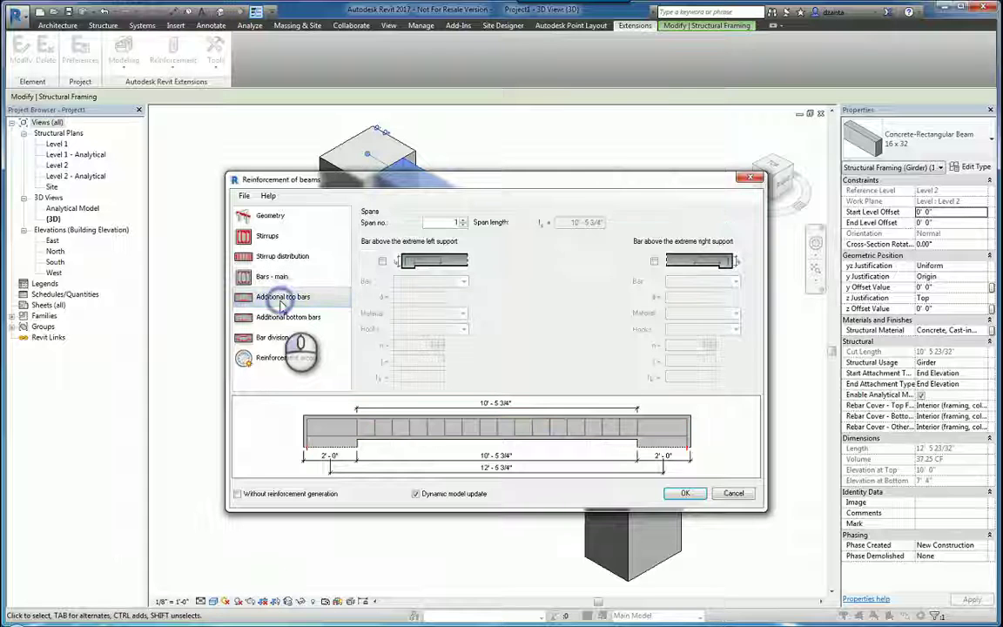
left_click(381, 262)
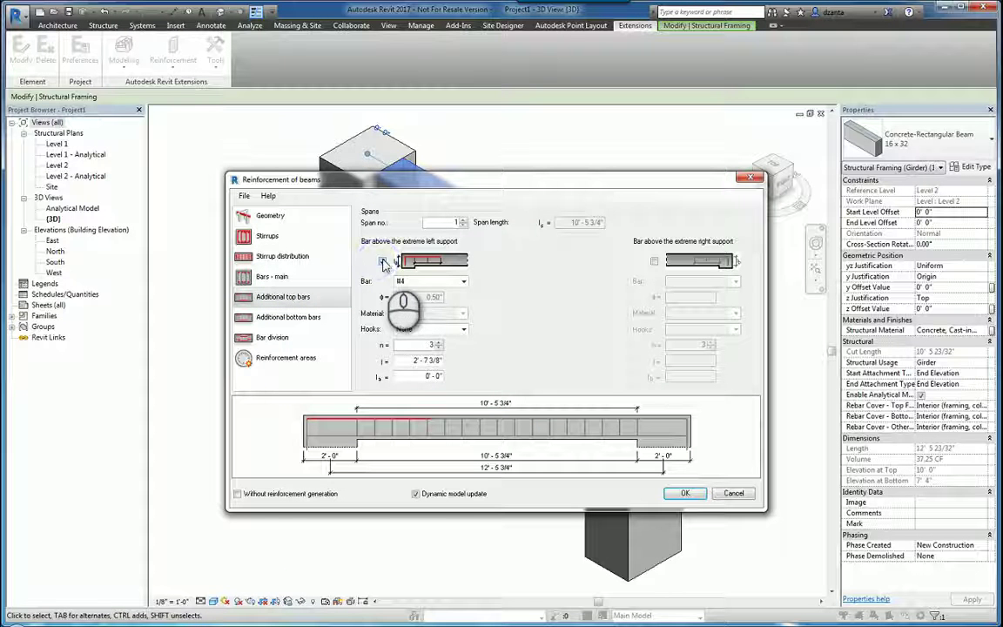
left_click(654, 261)
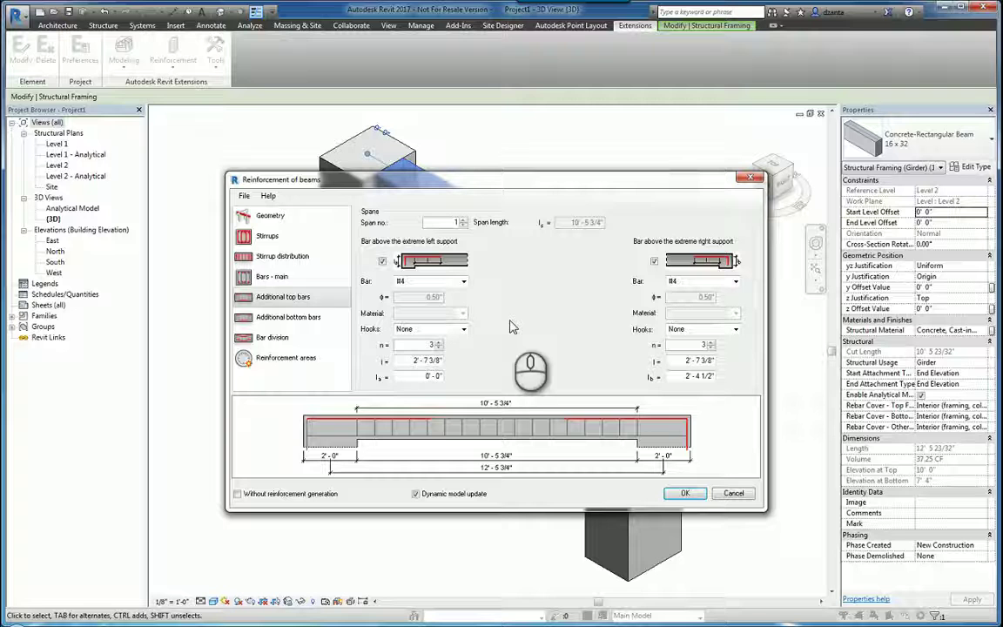
- Add #4 extra bottom bars at both supports and along the span
left_click(290, 324)
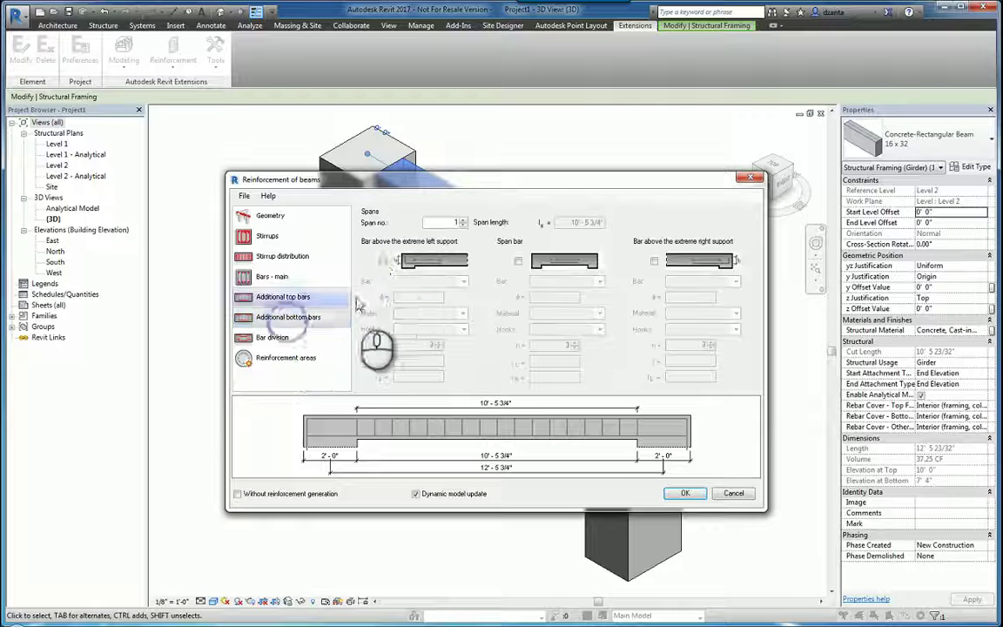
left_click(518, 262)
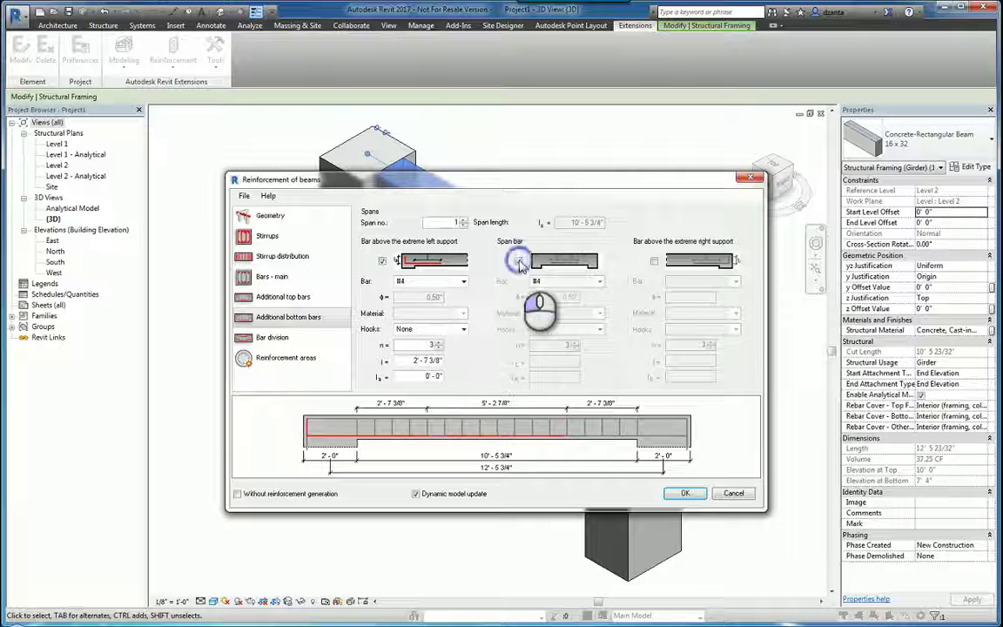
left_click(654, 261)
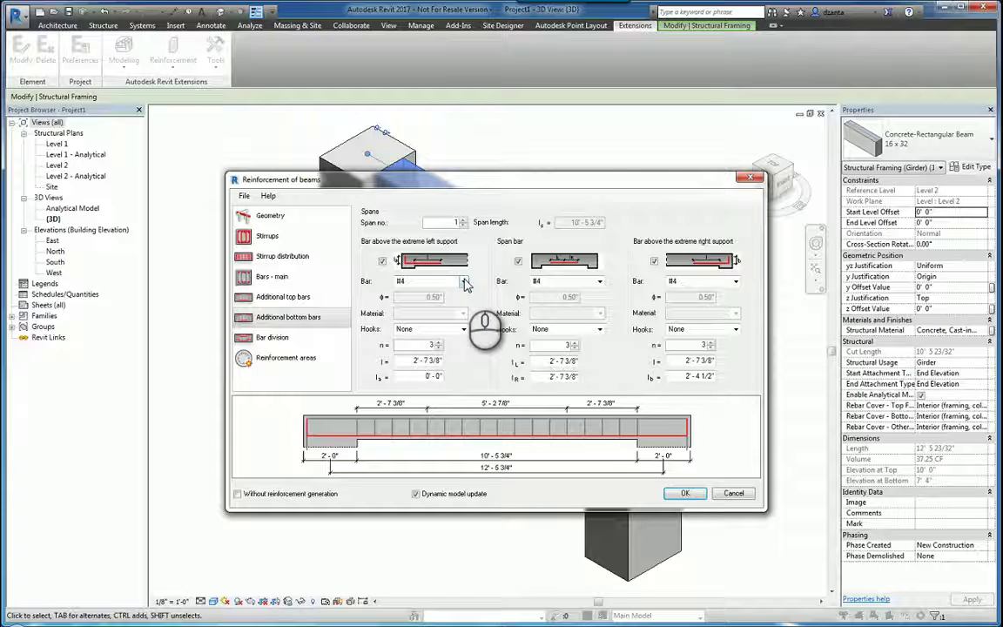
left_click(465, 281)
left_click(465, 282)
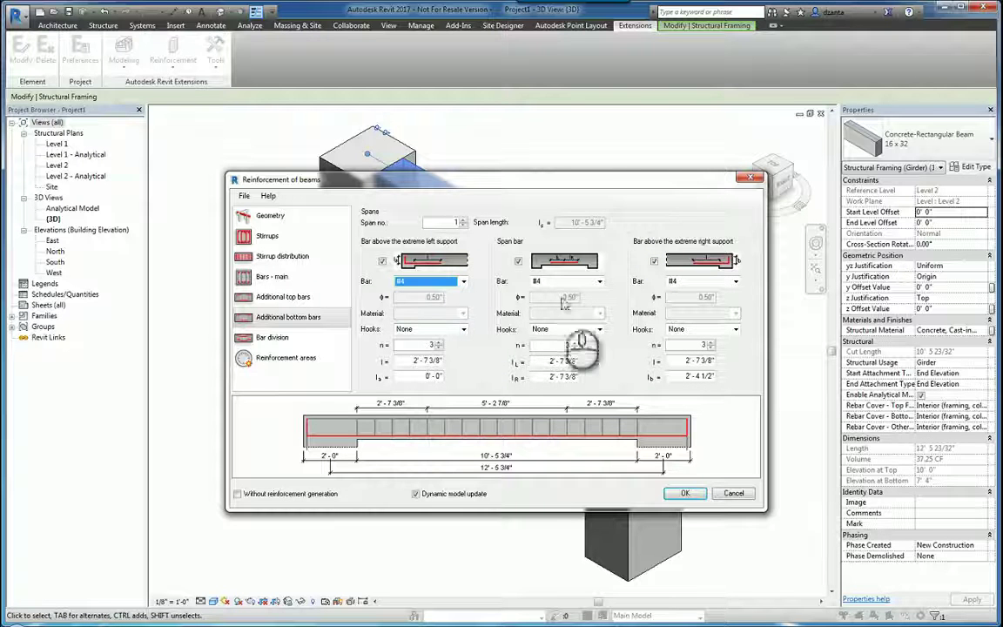
left_click(266, 337)
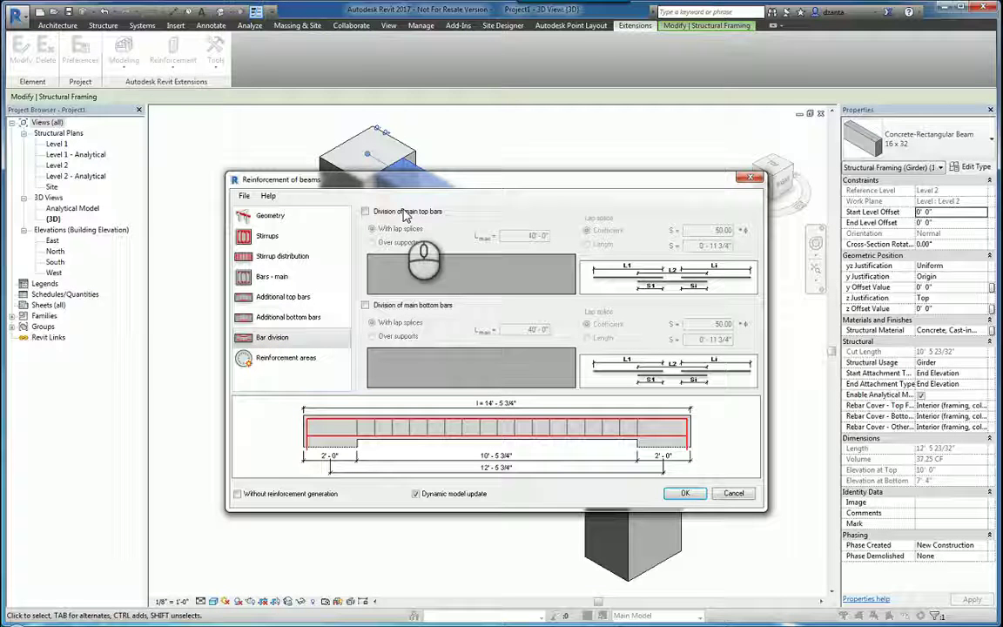
- Divide main top bars into two 10'-5 7/8" lengths with 2'-1" lap splice, coefficient 50.00
left_click(365, 211)
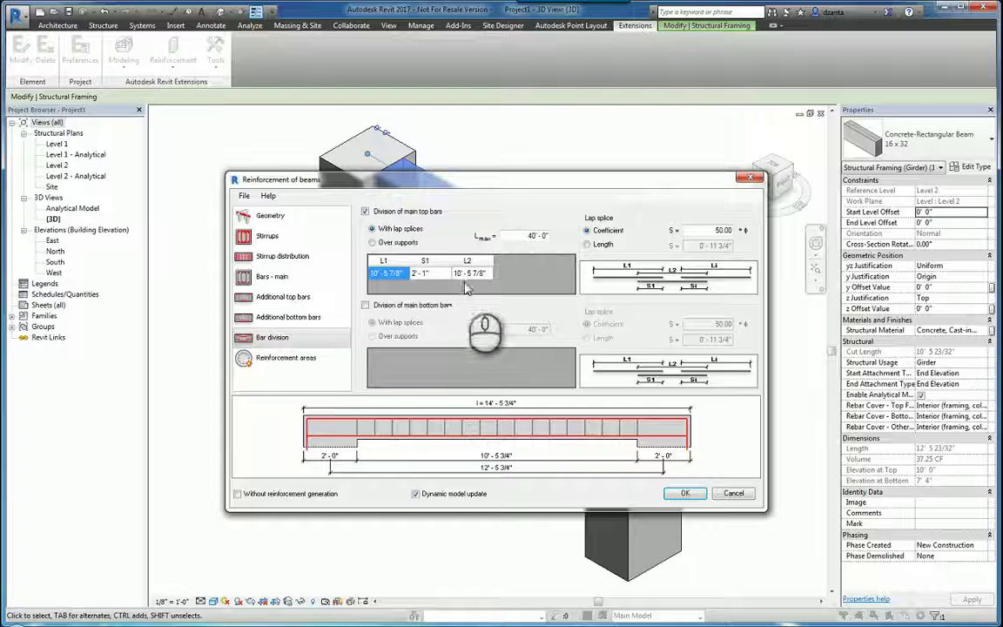
left_click(430, 275)
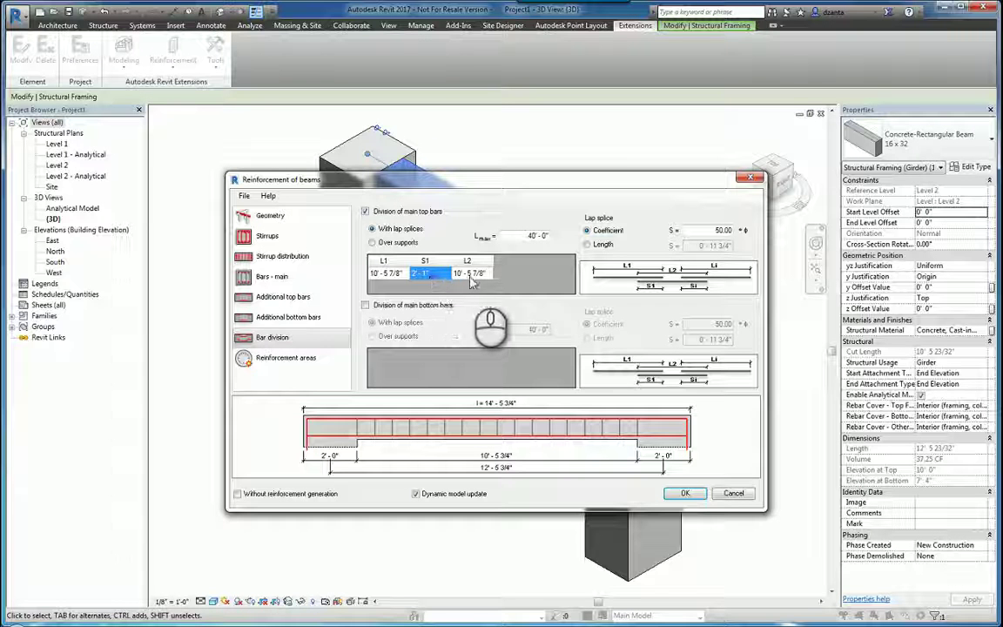
left_click(470, 274)
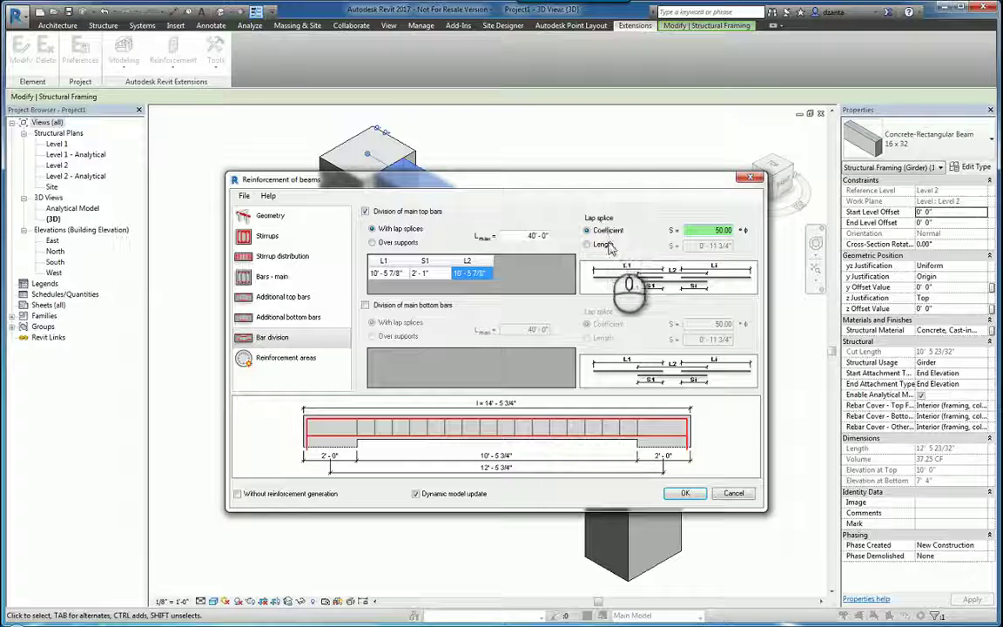
left_click(606, 245)
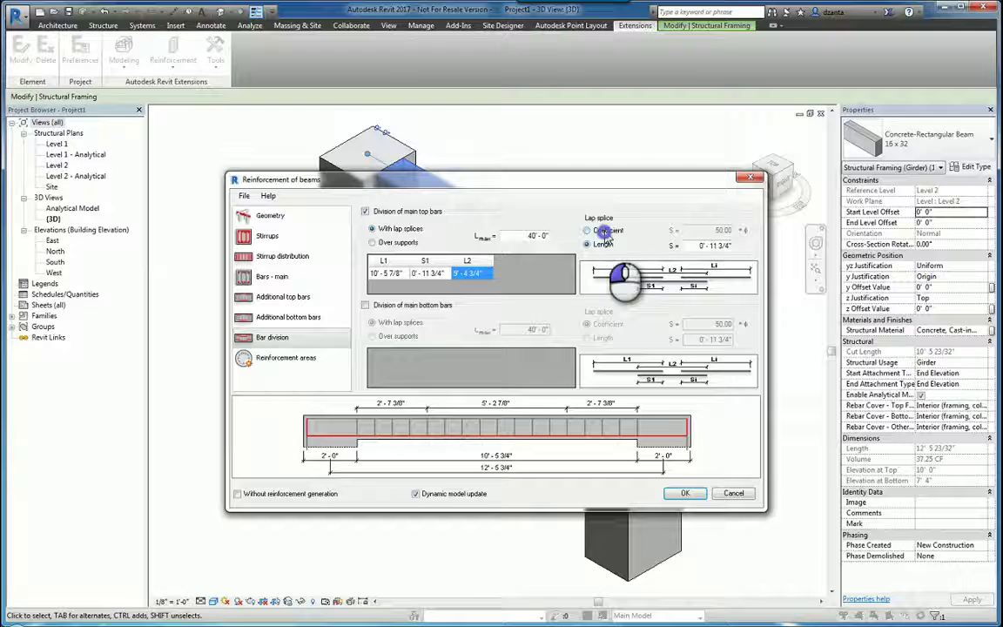
left_click(593, 231)
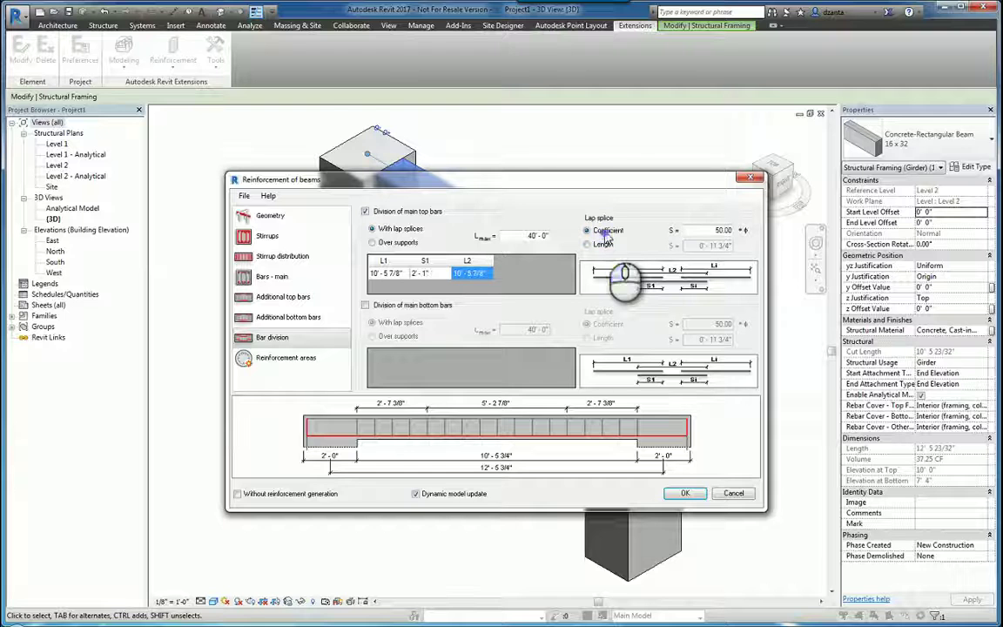
- Check the reinforcement areas table and geometry, then confirm the #3 stirrup settings
left_click(275, 366)
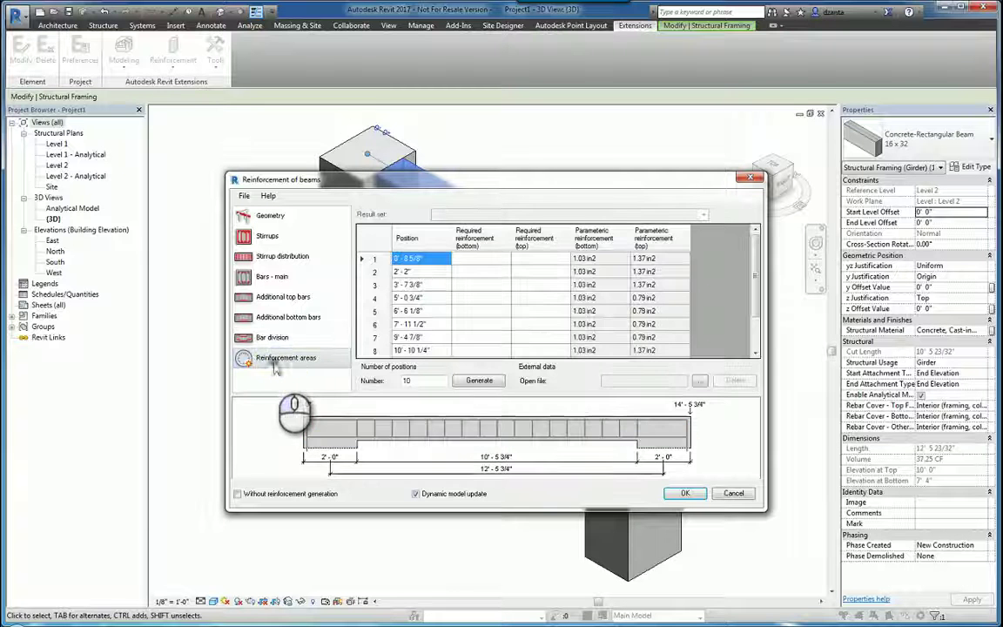
left_click(479, 261)
left_click(537, 260)
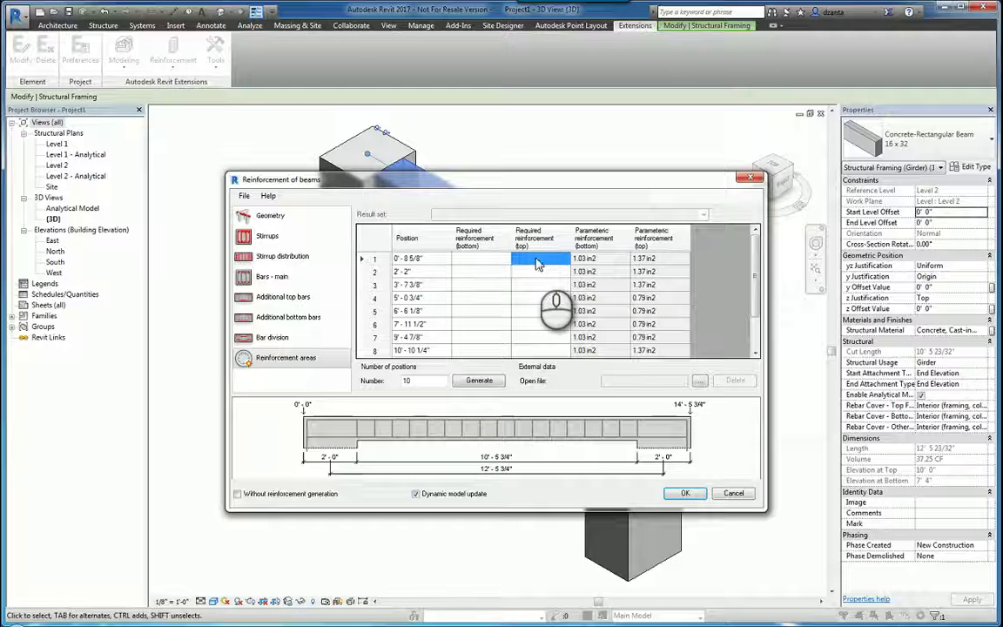
left_click(248, 218)
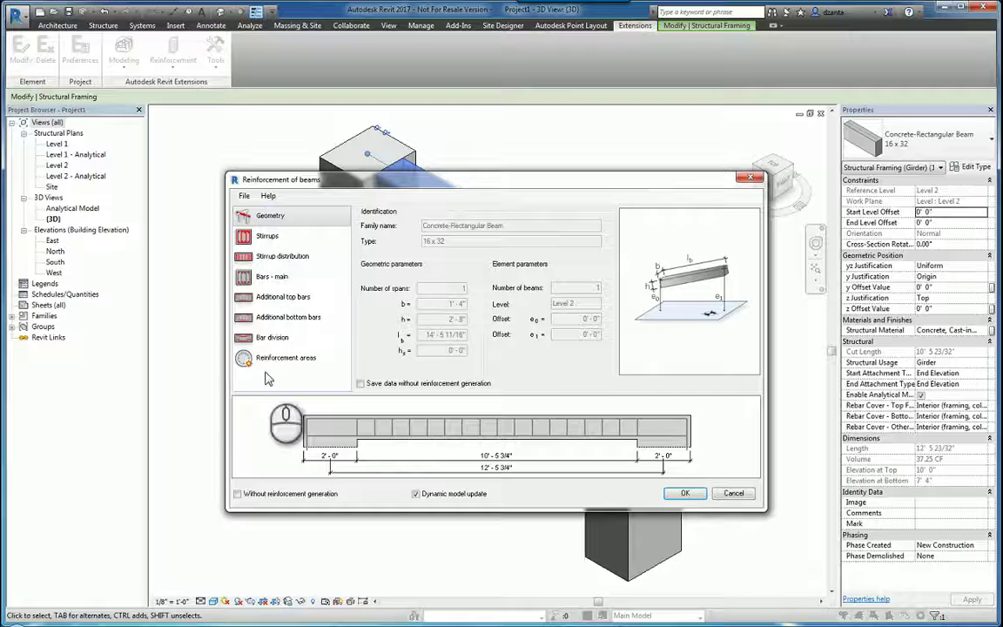
left_click(265, 236)
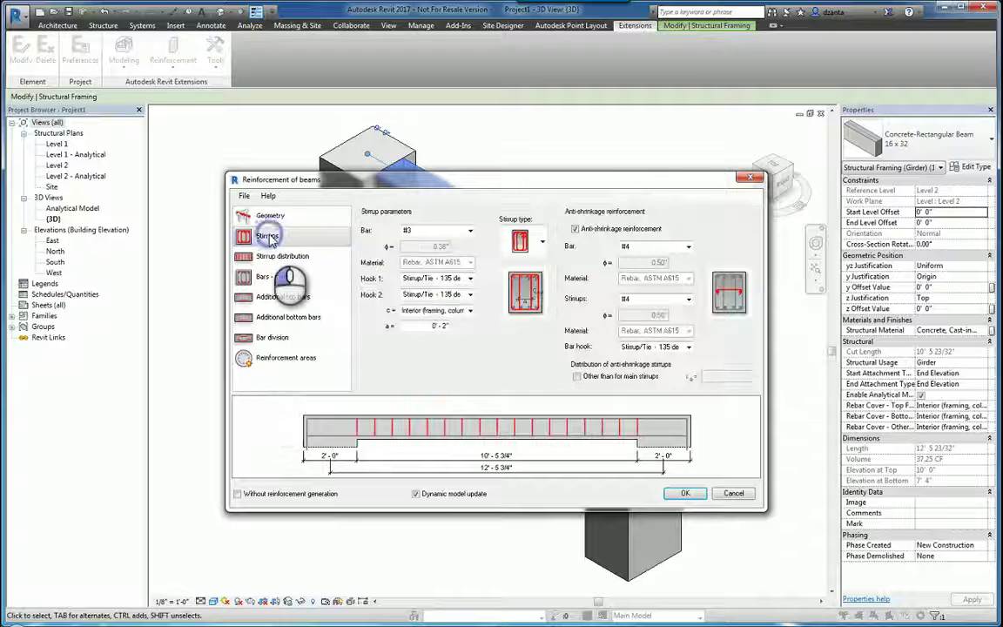
left_click(416, 493)
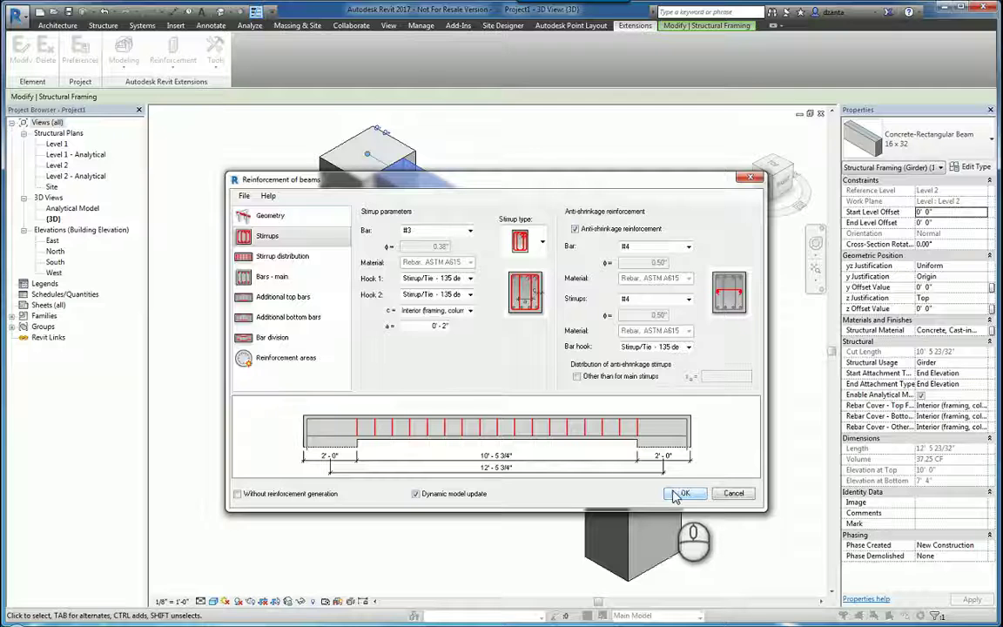
- Generate the rebar cage in the beam and deselect it
left_click(682, 494)
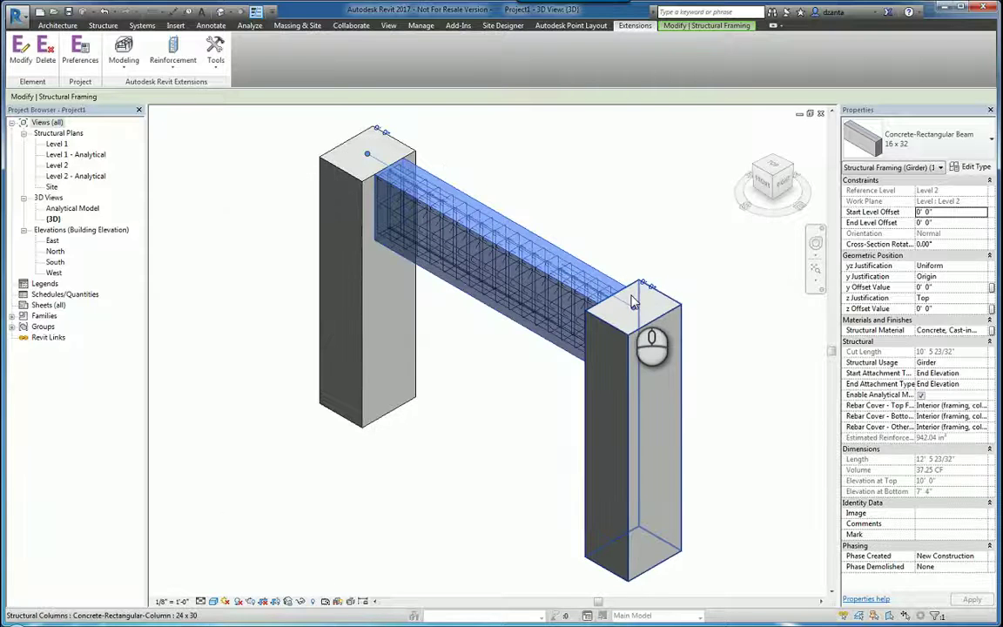
left_click(595, 201)
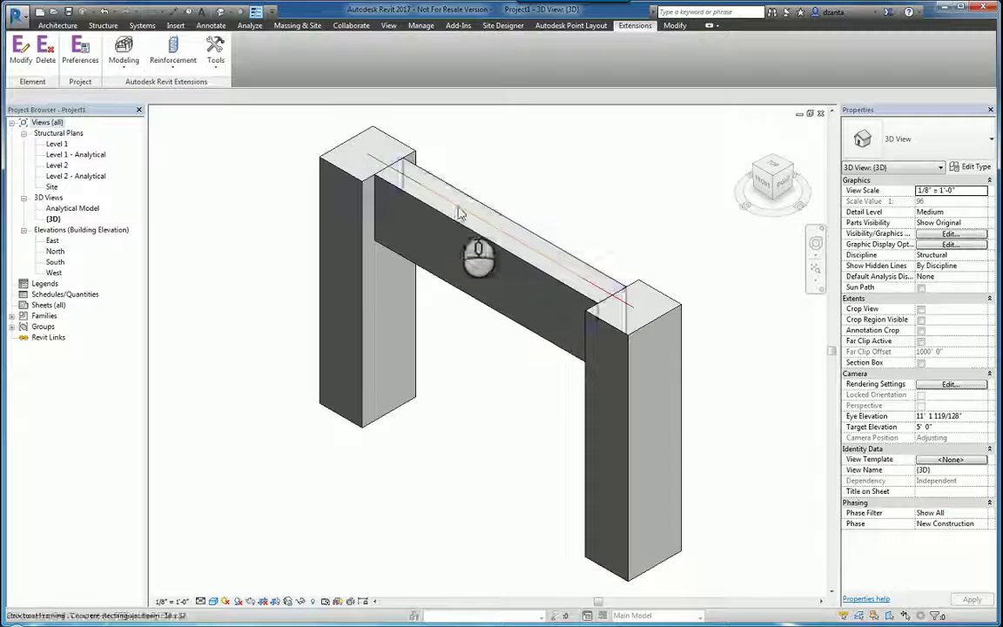
- Switch to Wireframe, zoom on the beam, and select the 18 #3 stirrup set
left_click(217, 601)
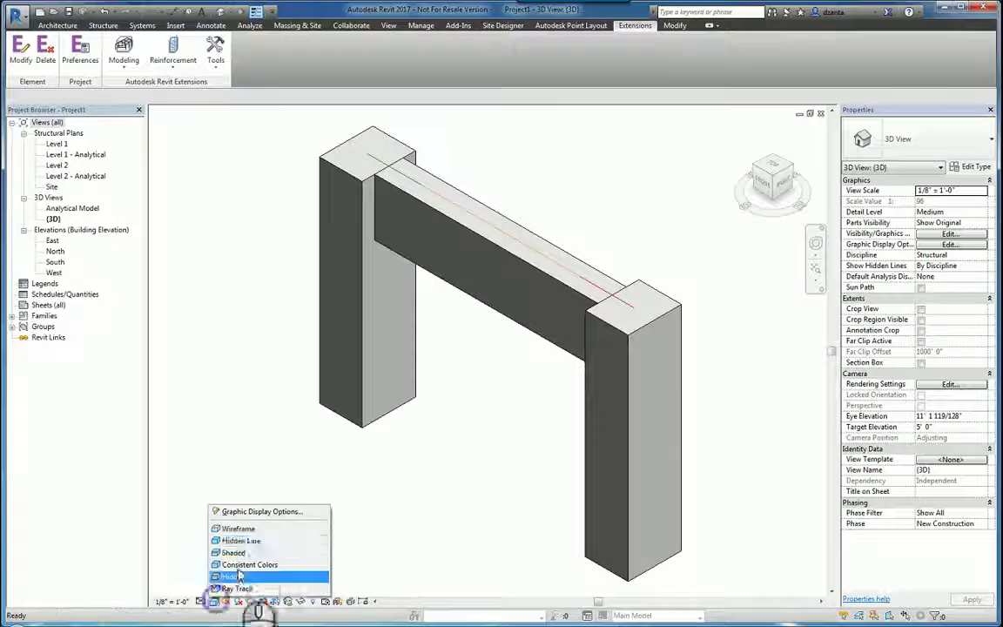
left_click(242, 529)
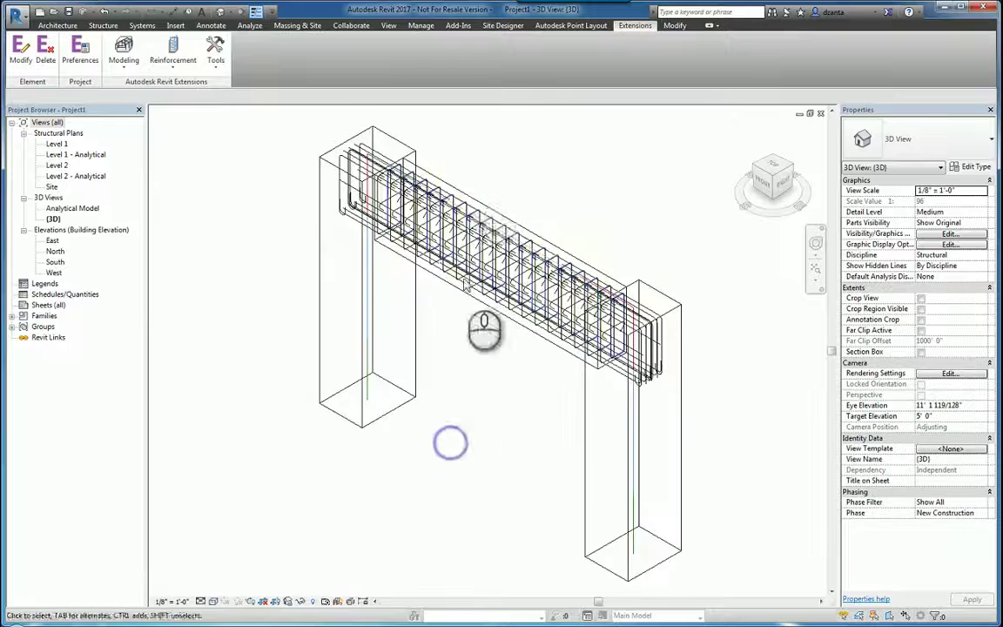
scroll(446, 161, "up", 4)
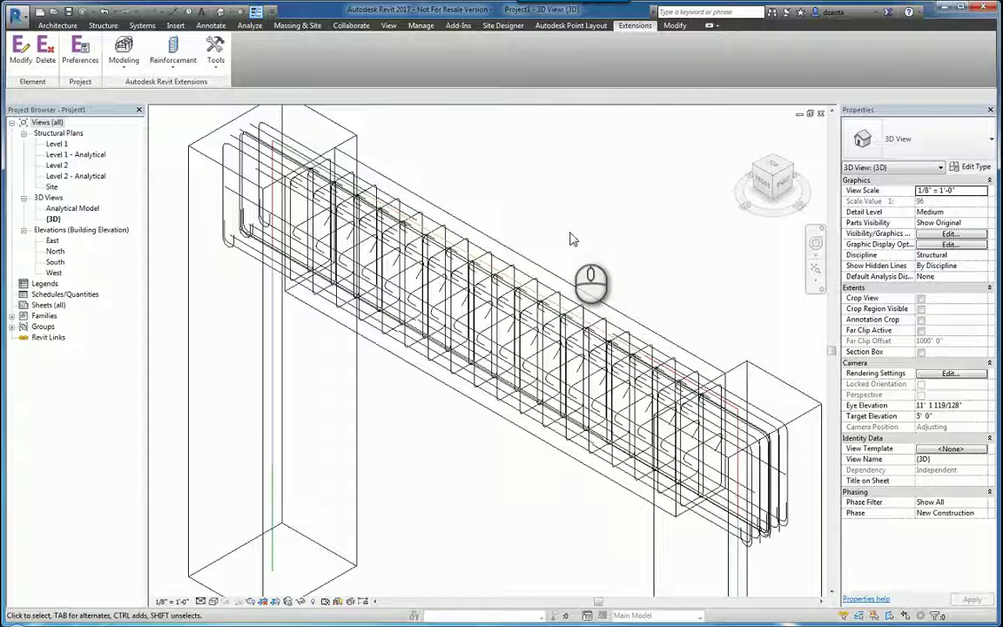
left_click(551, 299)
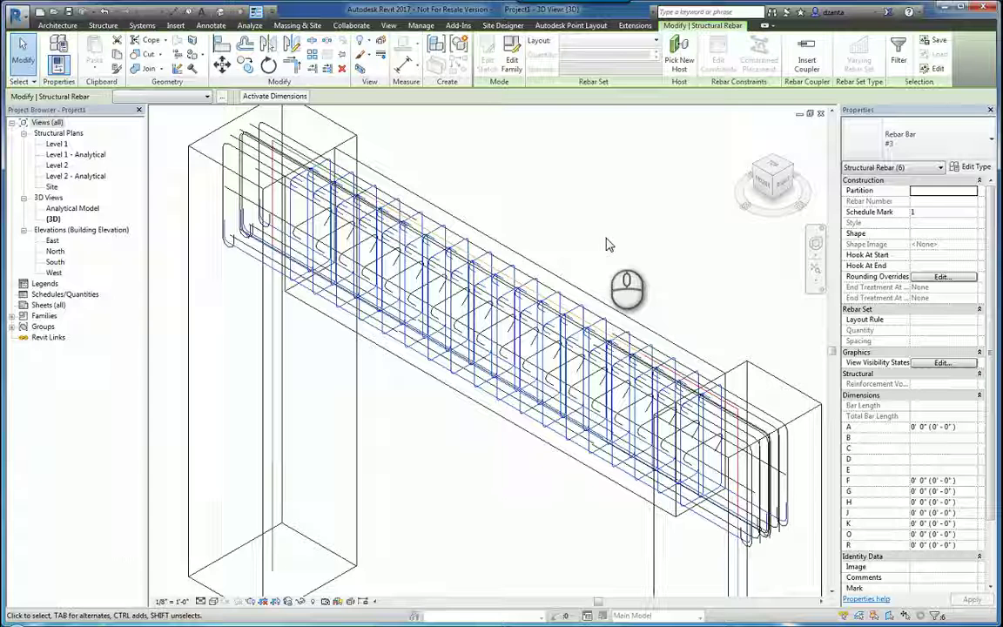
- Set the stirrups to display as solid and unobscured in 3D views
left_click(941, 363)
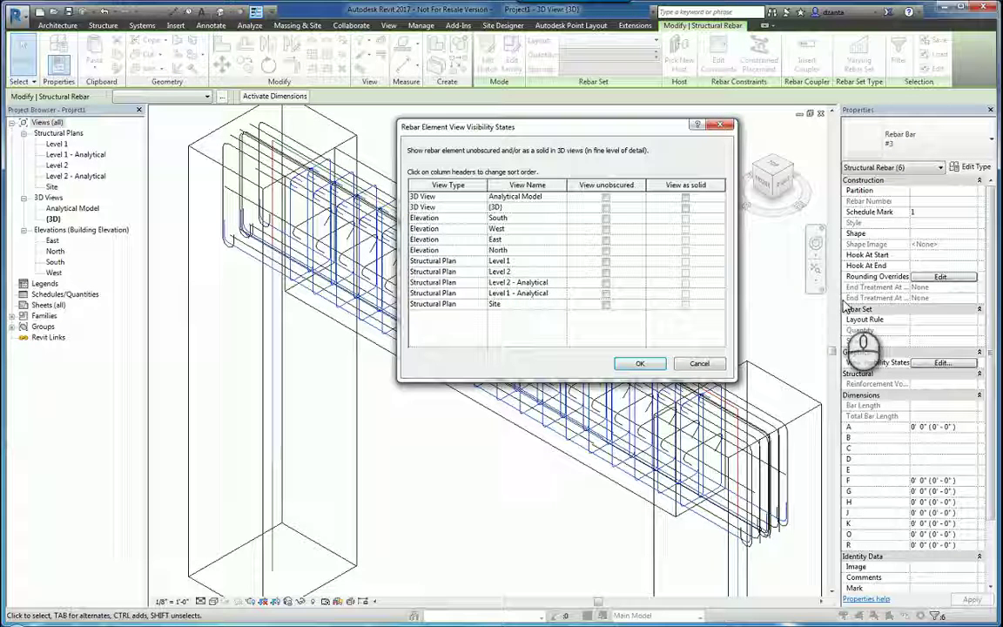
left_click(685, 197)
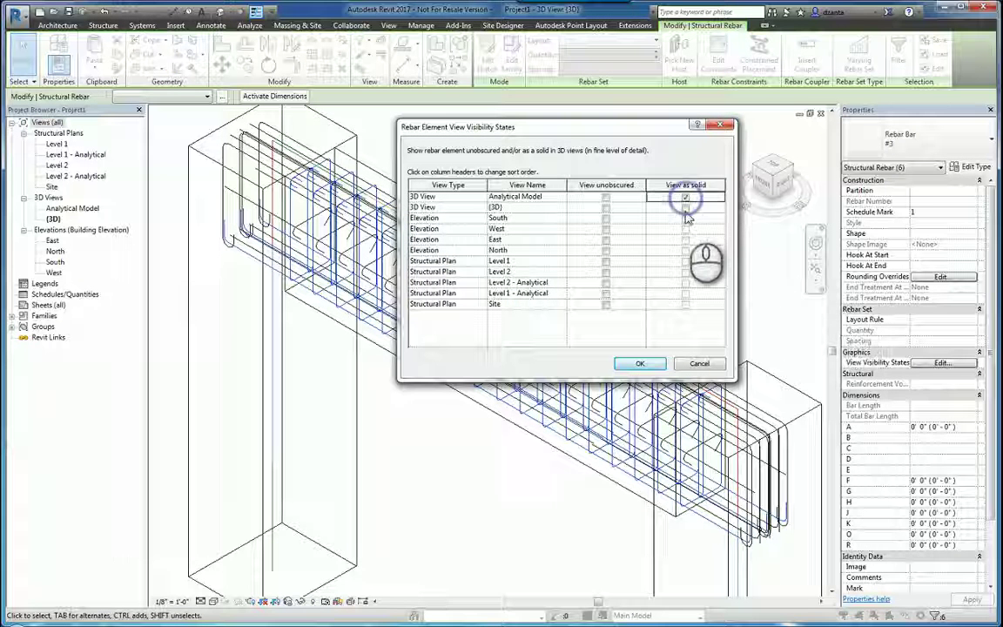
left_click(606, 197)
left_click(639, 364)
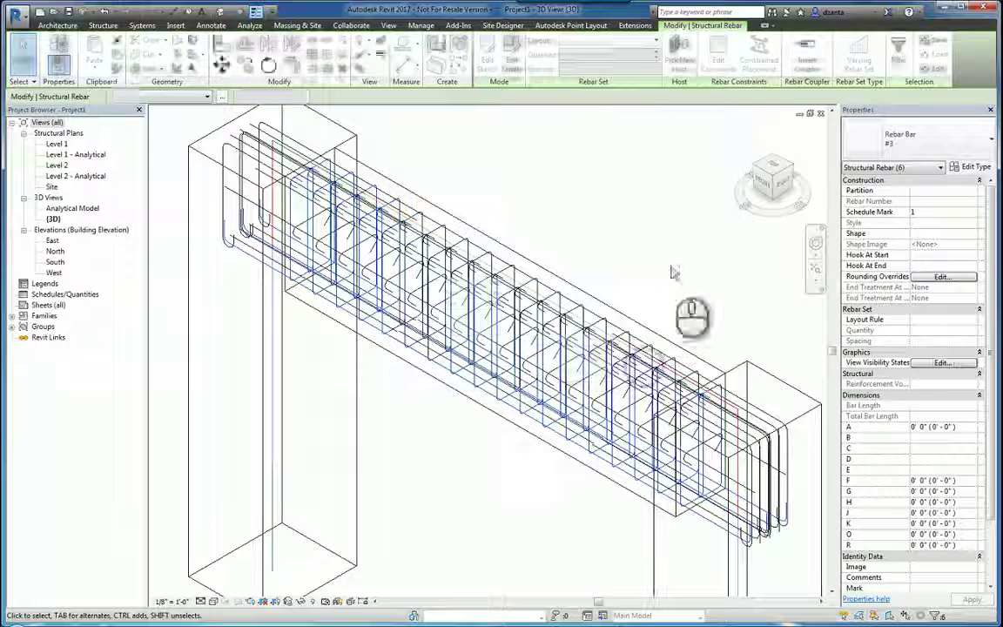
left_click(671, 256)
- Set the 3D view's detail level to Fine
left_click(201, 601)
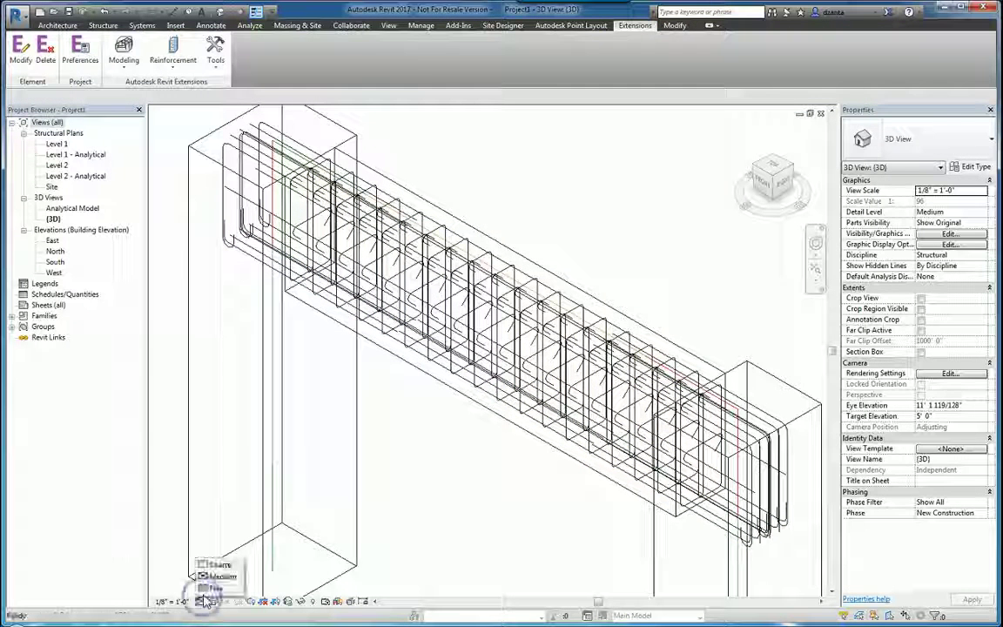
left_click(217, 589)
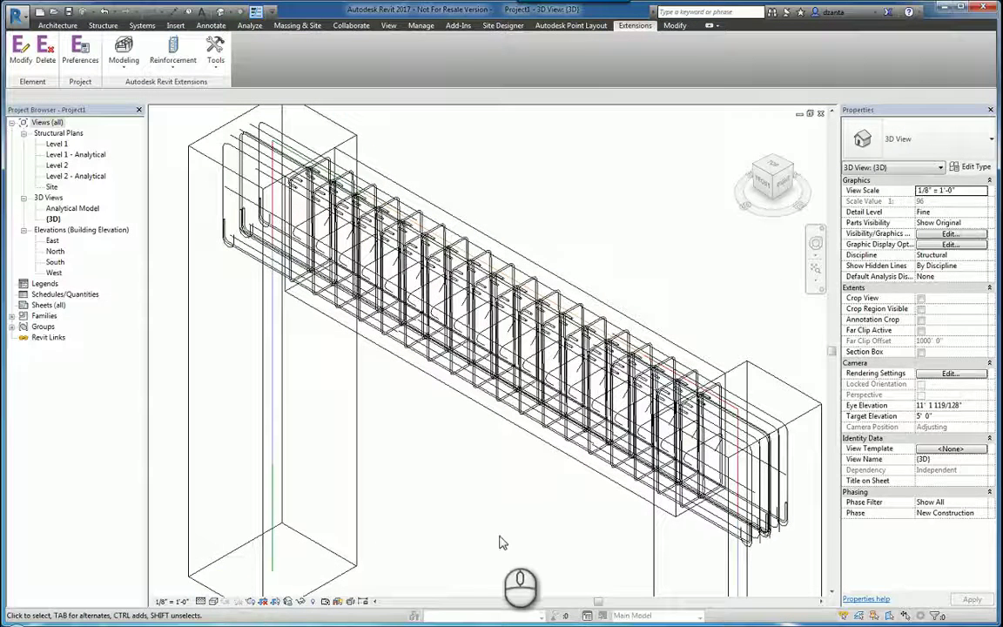
scroll(662, 457, "up", 5)
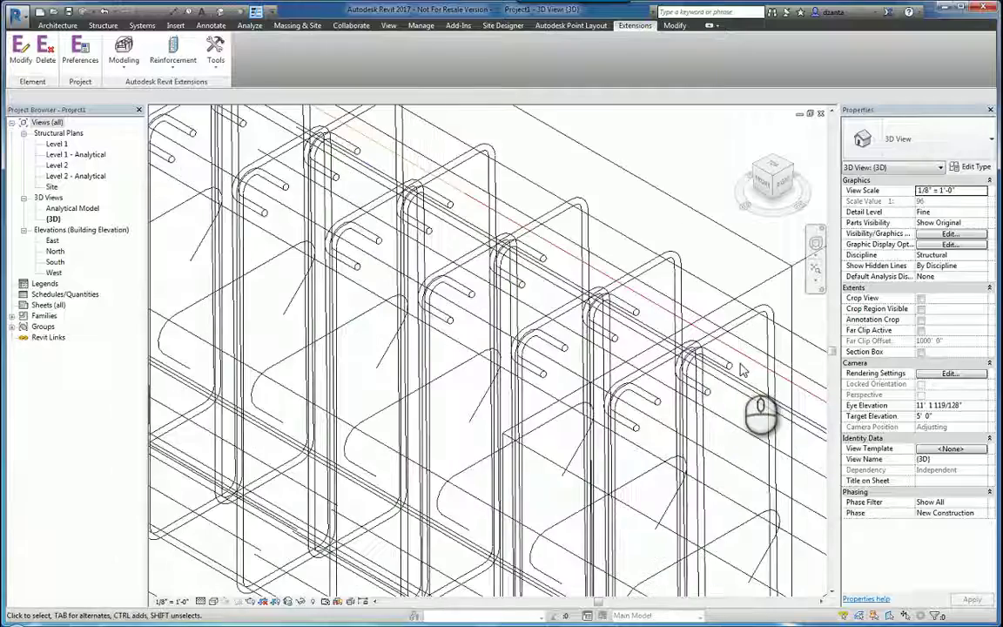
scroll(742, 370, "down", 6)
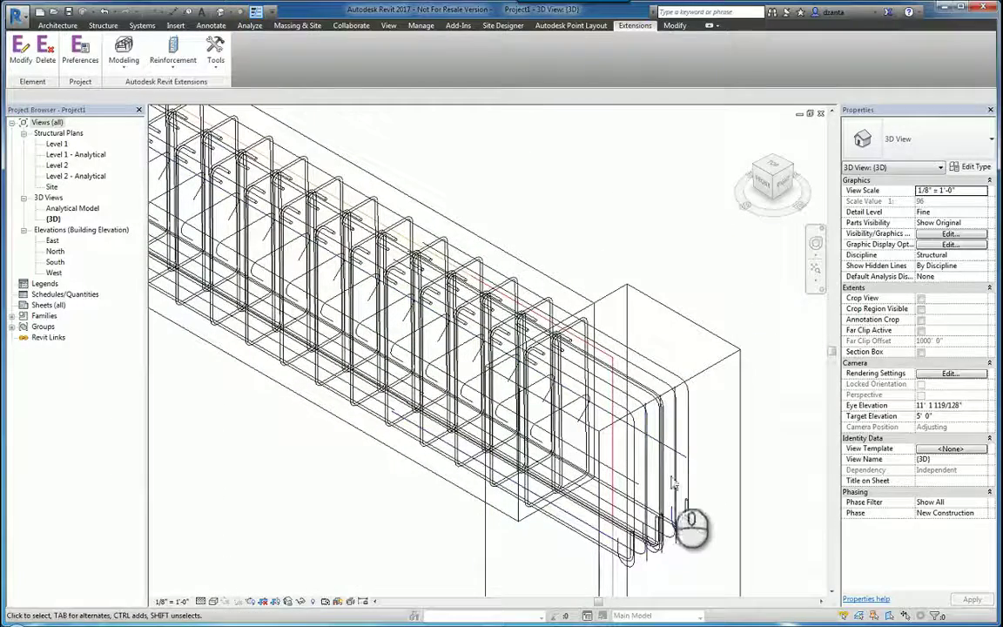
- Set the main and additional bars to display unobscured and as solid in 3D views
left_click(688, 466)
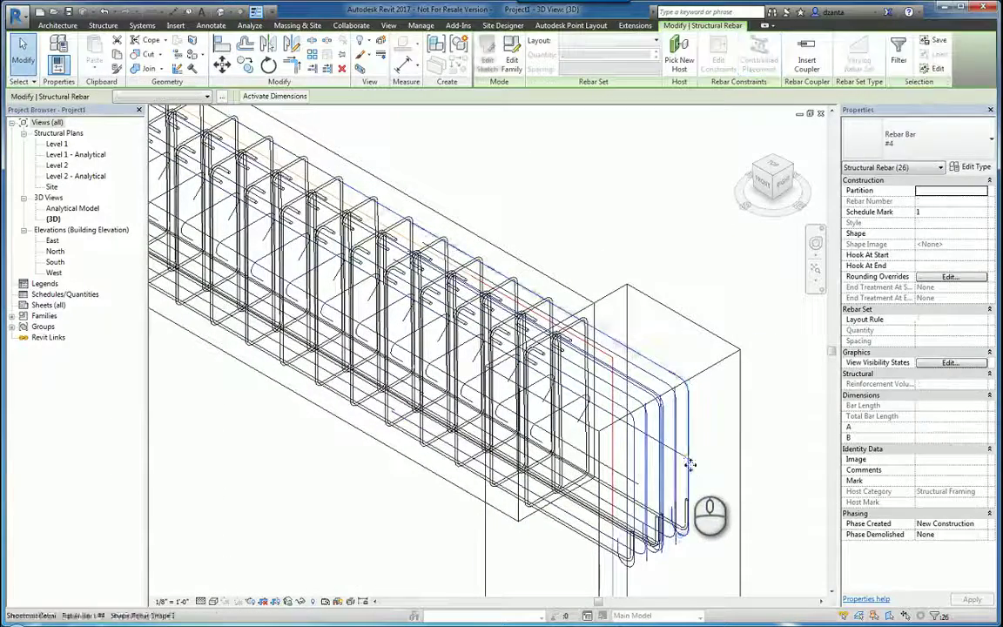
left_click(954, 363)
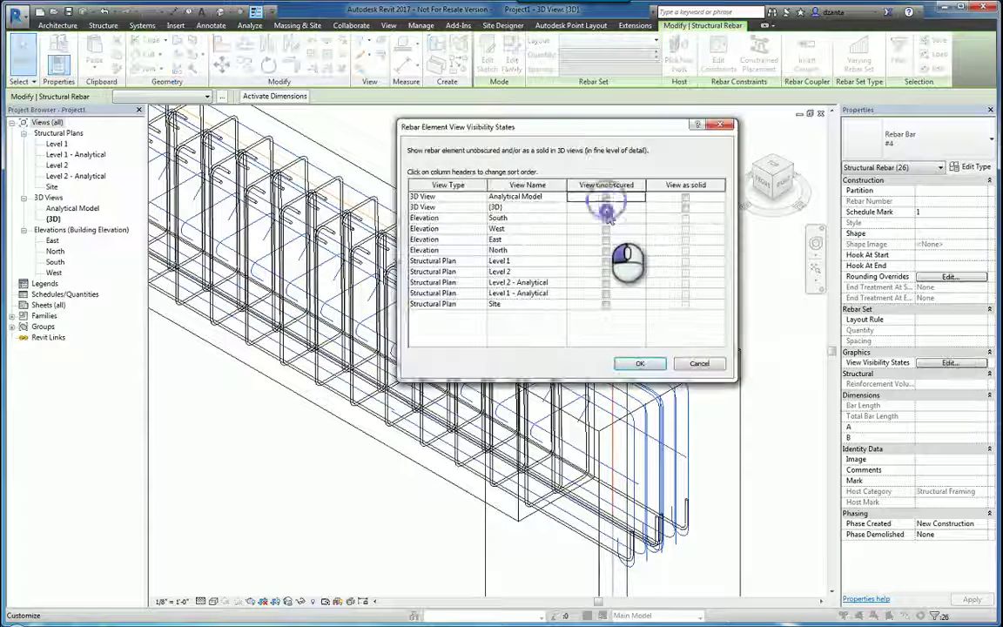
left_click(607, 197)
left_click(686, 197)
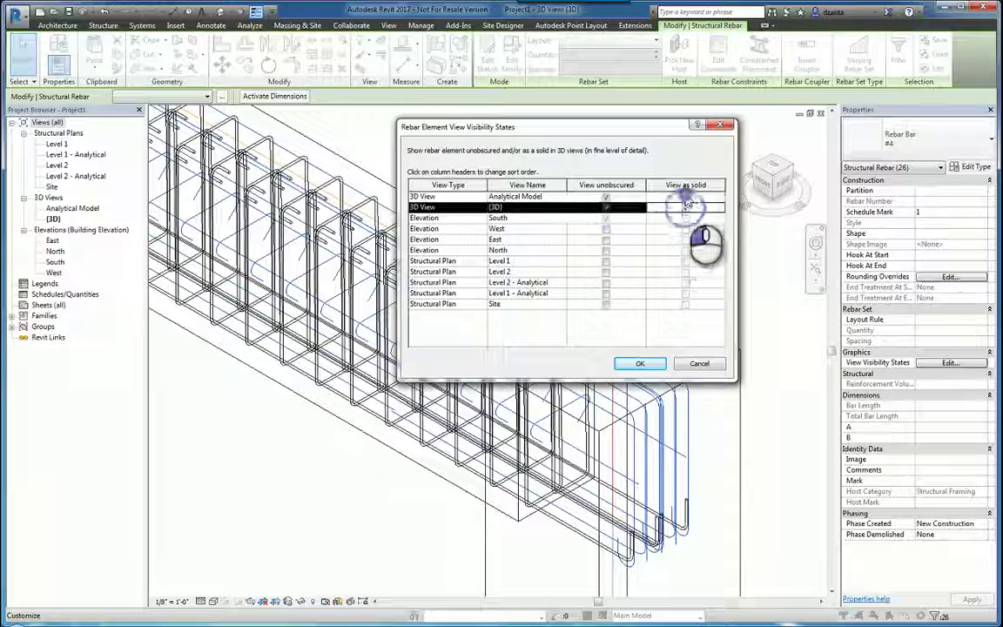
left_click(644, 364)
left_click(402, 538)
scroll(402, 538, "down", 3)
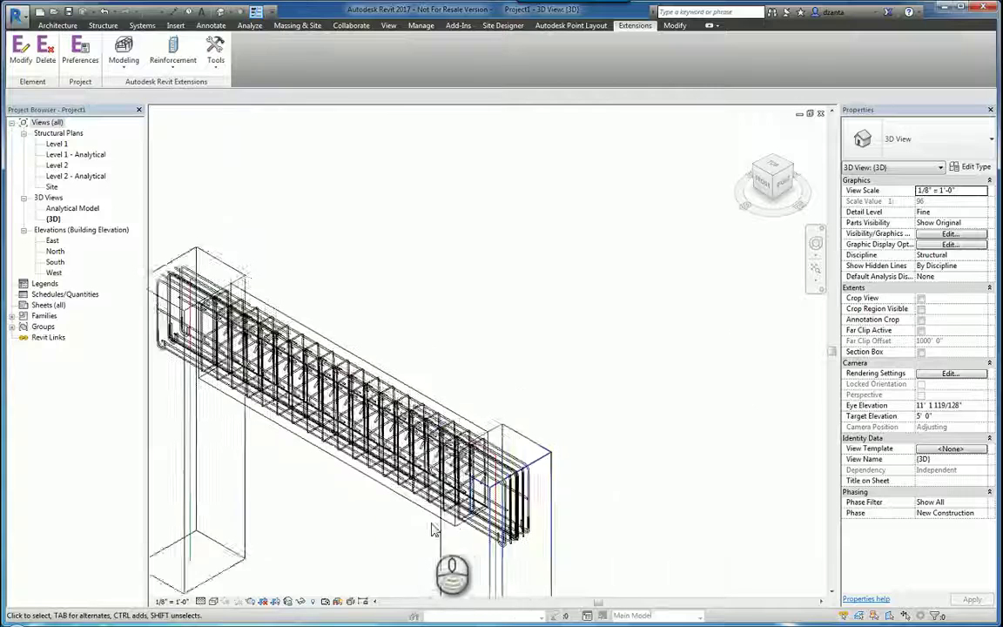
- Override one main bar's rounding: bar length Up and bar segment length Down
middle_click_drag(432, 529, 566, 498, "shift")
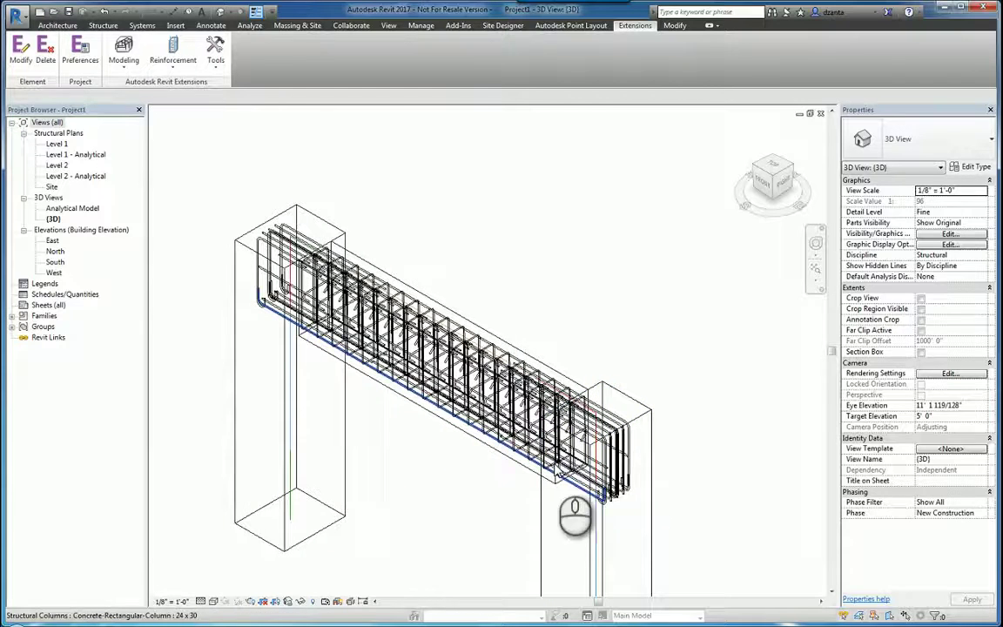
left_click(627, 458)
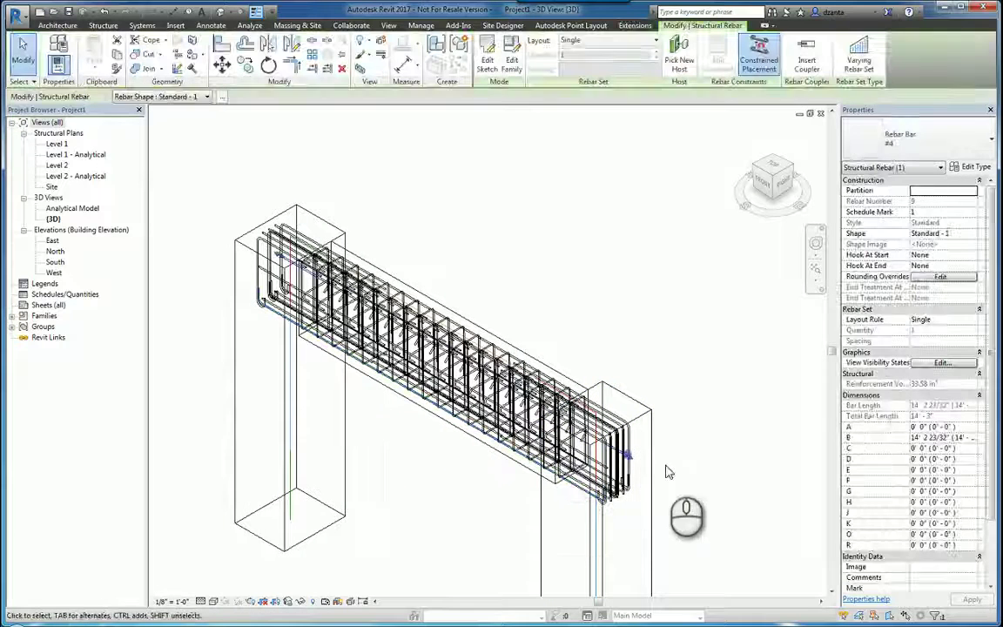
left_click(943, 277)
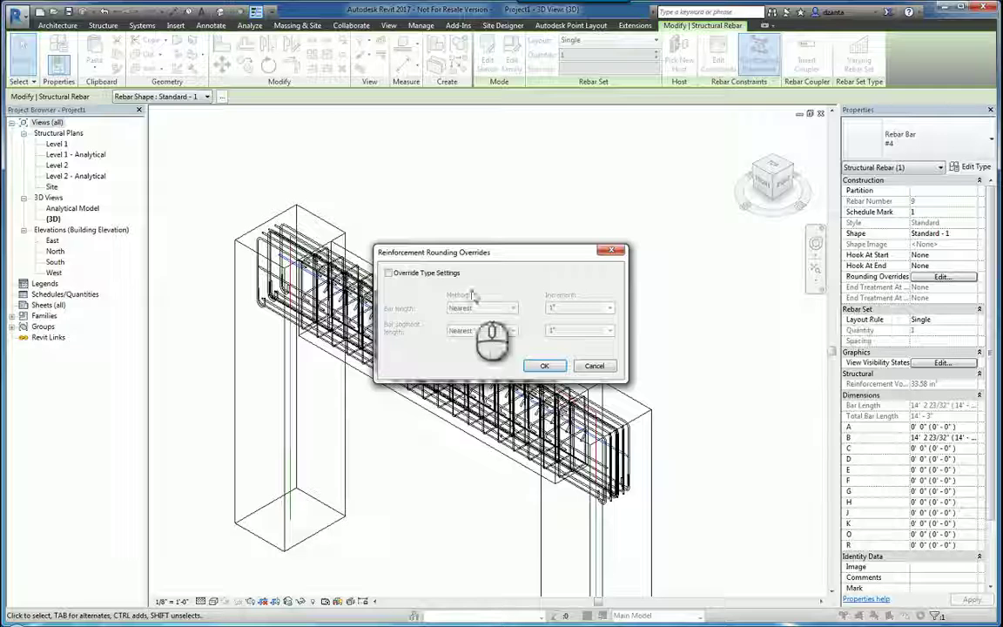
left_click(390, 274)
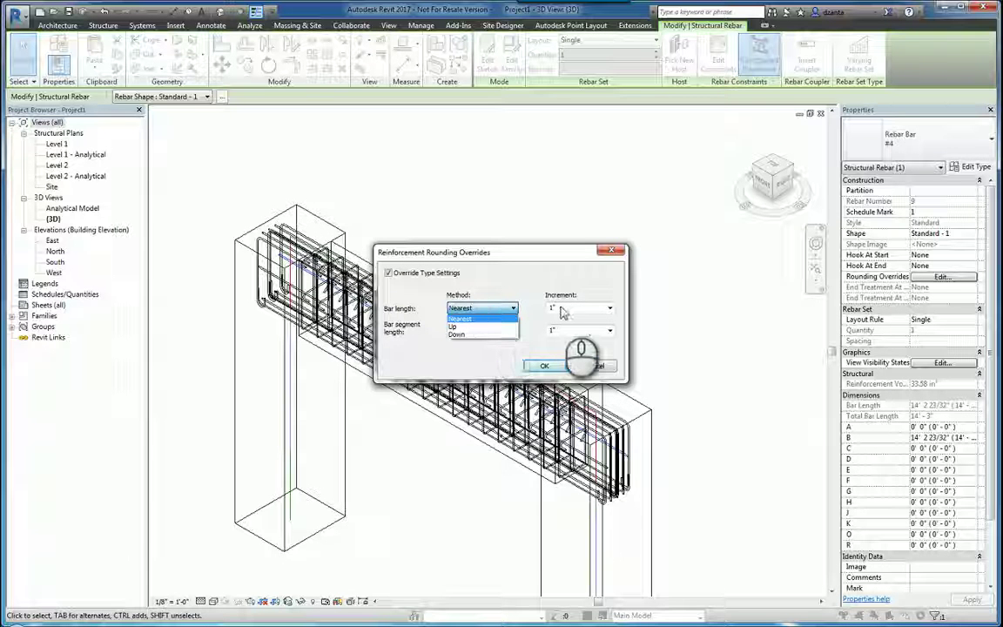
left_click(469, 329)
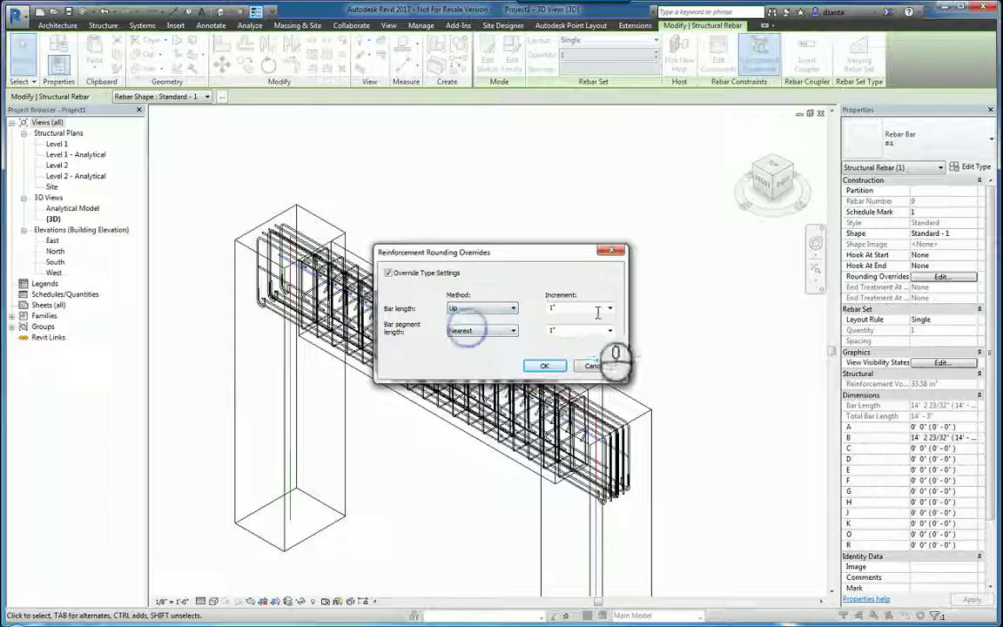
left_click(513, 331)
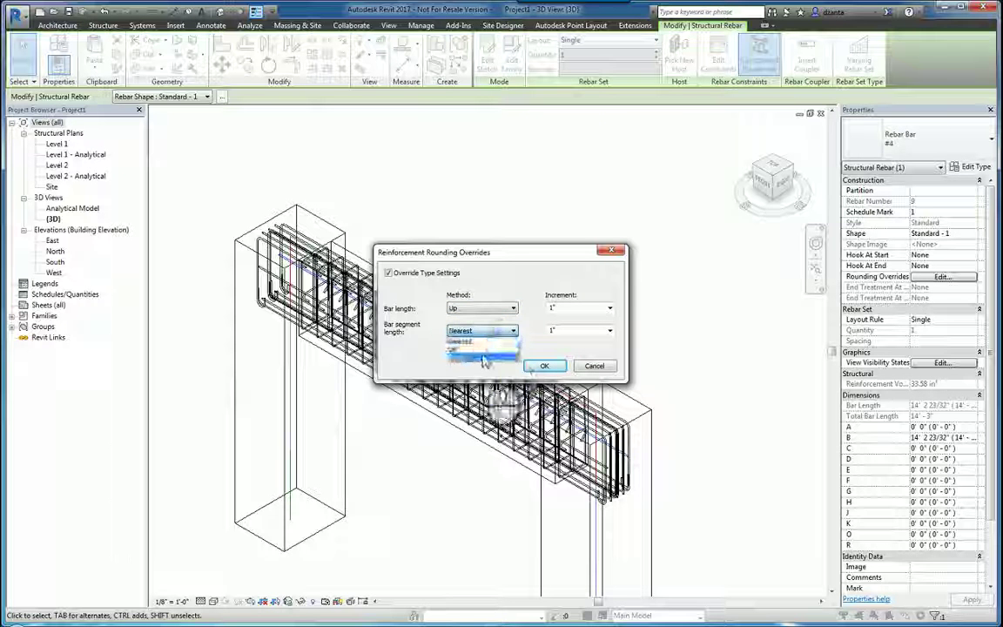
left_click(479, 358)
left_click(543, 365)
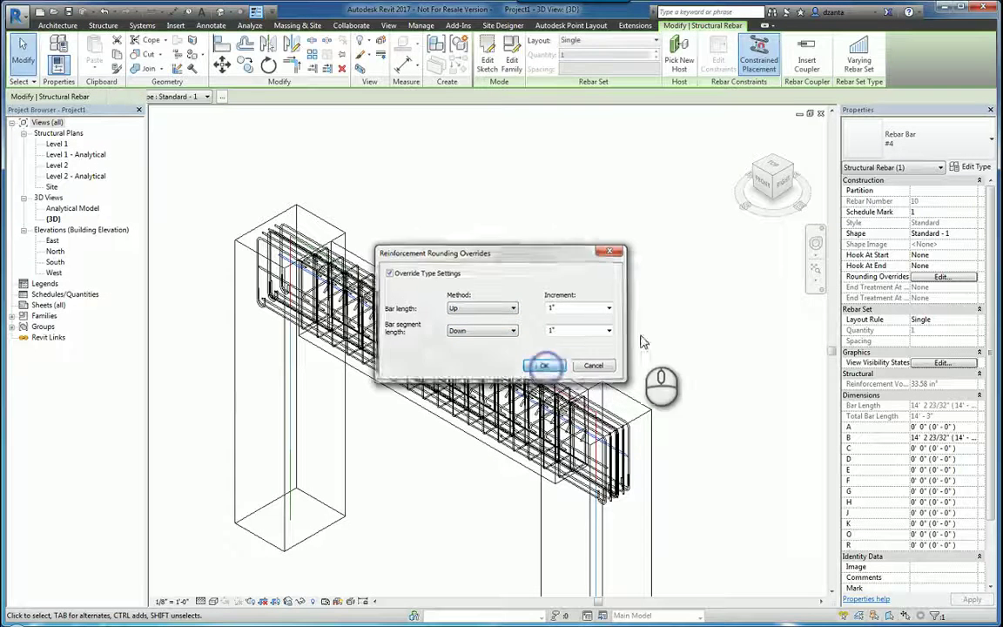
left_click(668, 332)
- Switch the view to Shaded with SD and orbit to inspect the rebar cage inside the beam
key("s")
key("d")
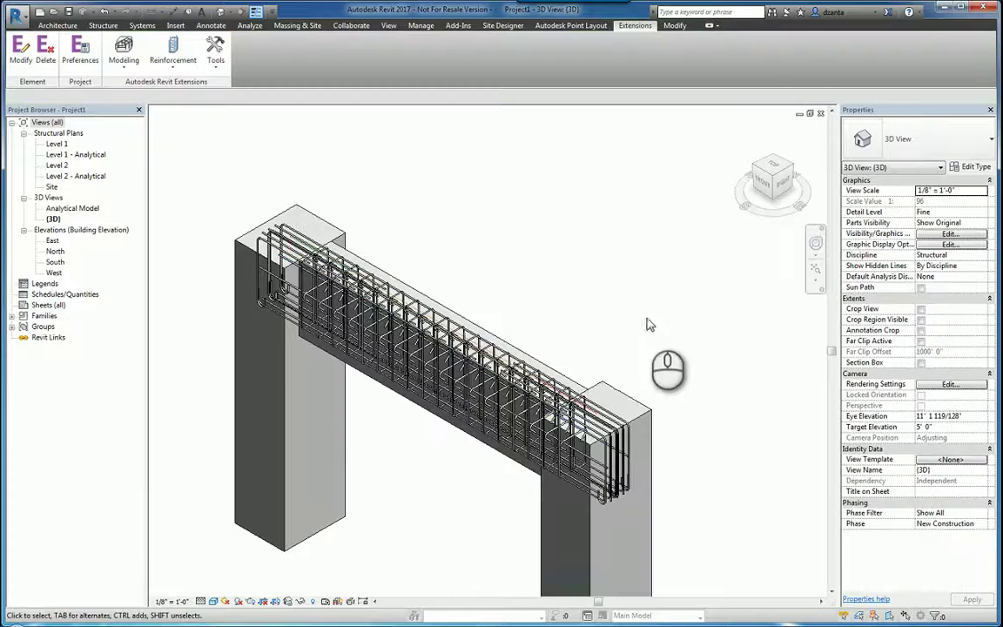
left_click(588, 305)
scroll(459, 401, "up", 4)
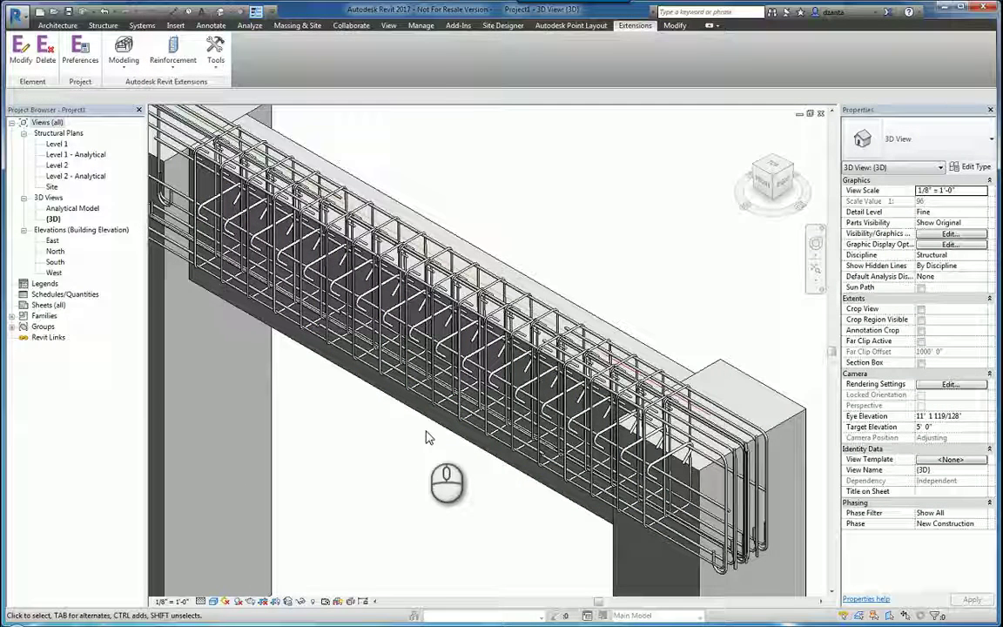
scroll(427, 437, "down", 3)
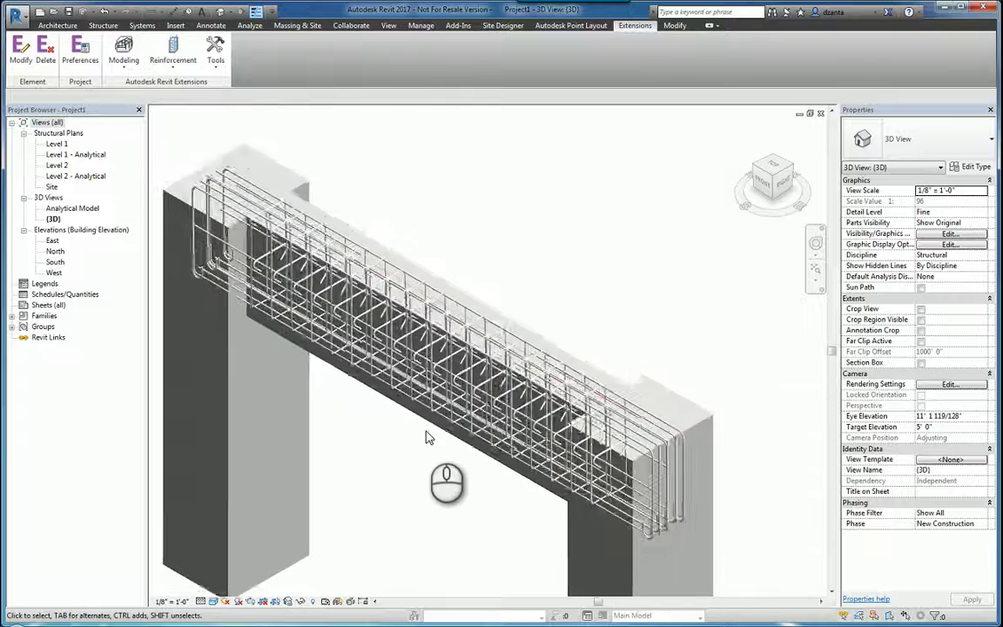
middle_click_drag(427, 437, 422, 311, "shift")
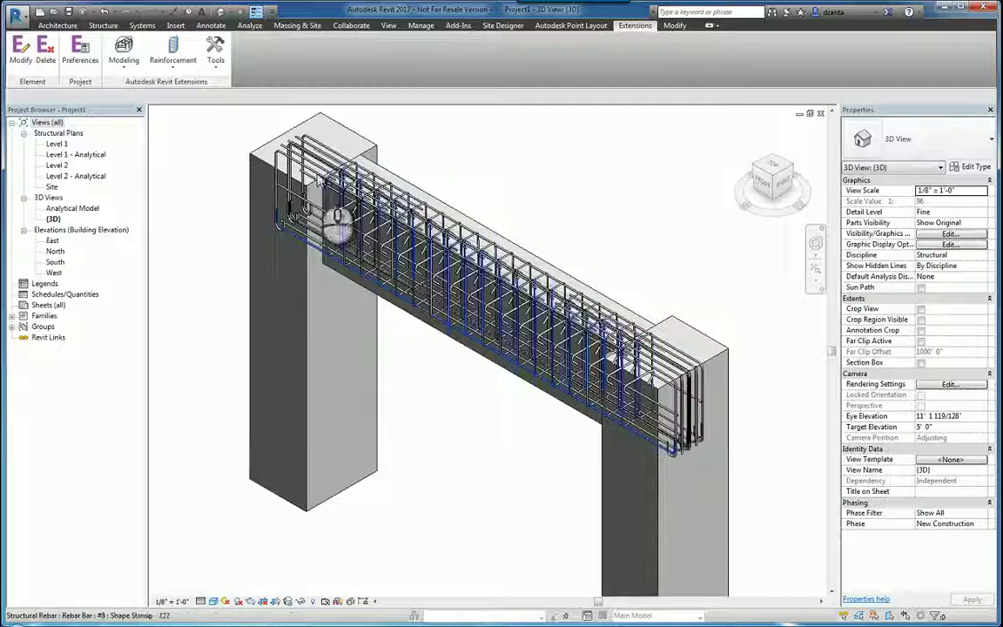
- Open the Reinforcement dropdown in the Revit Extensions panel
left_click(180, 65)
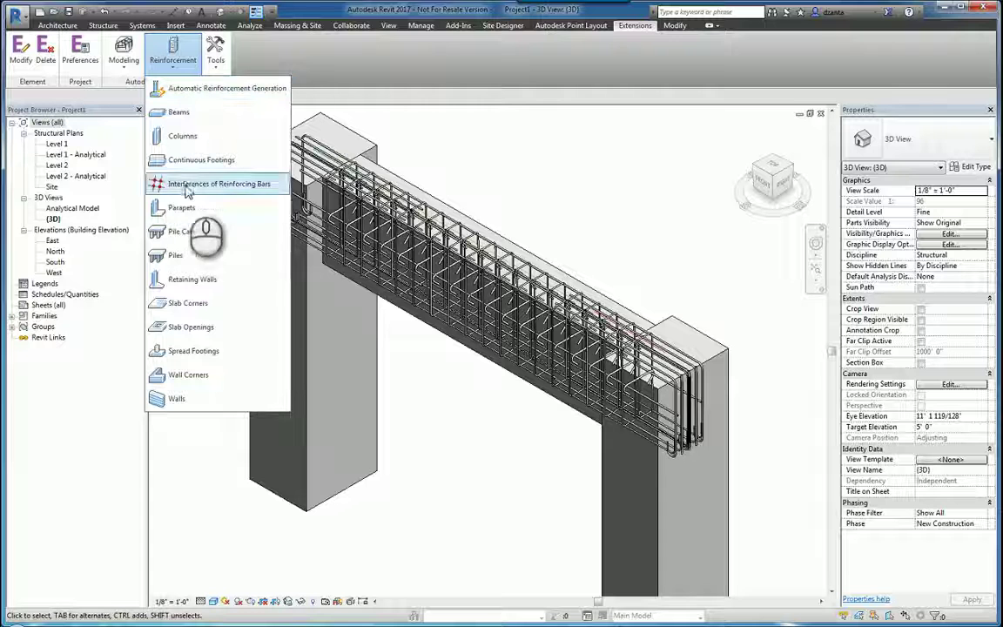